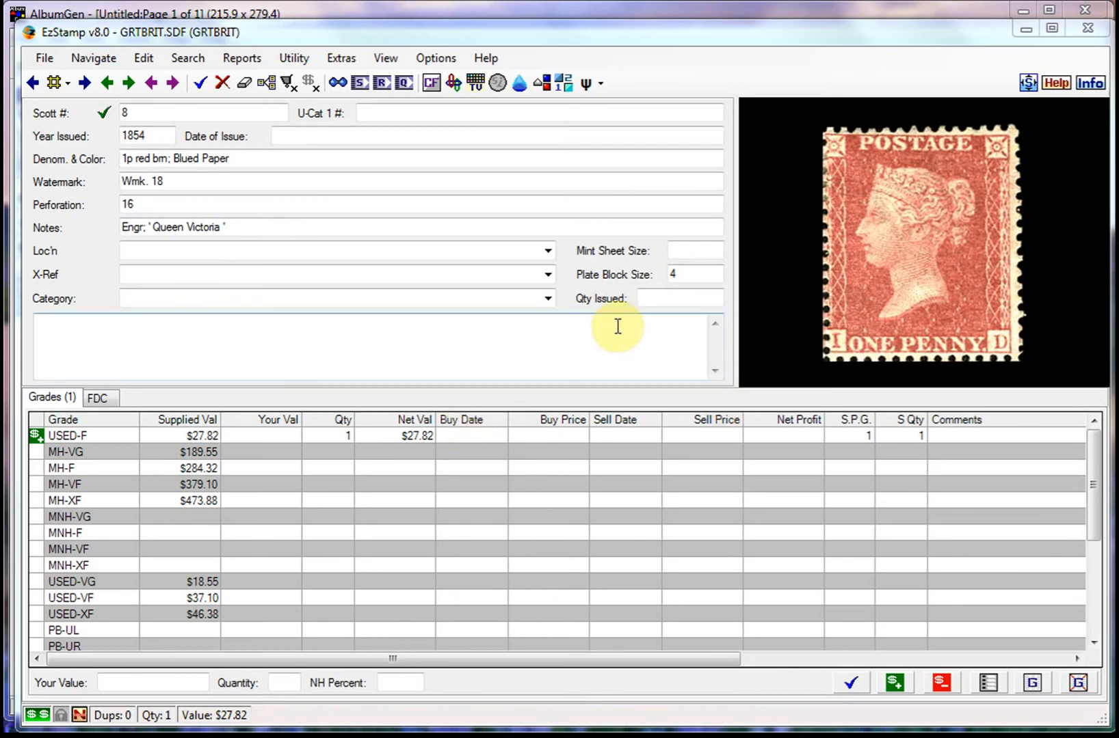
click(245, 17)
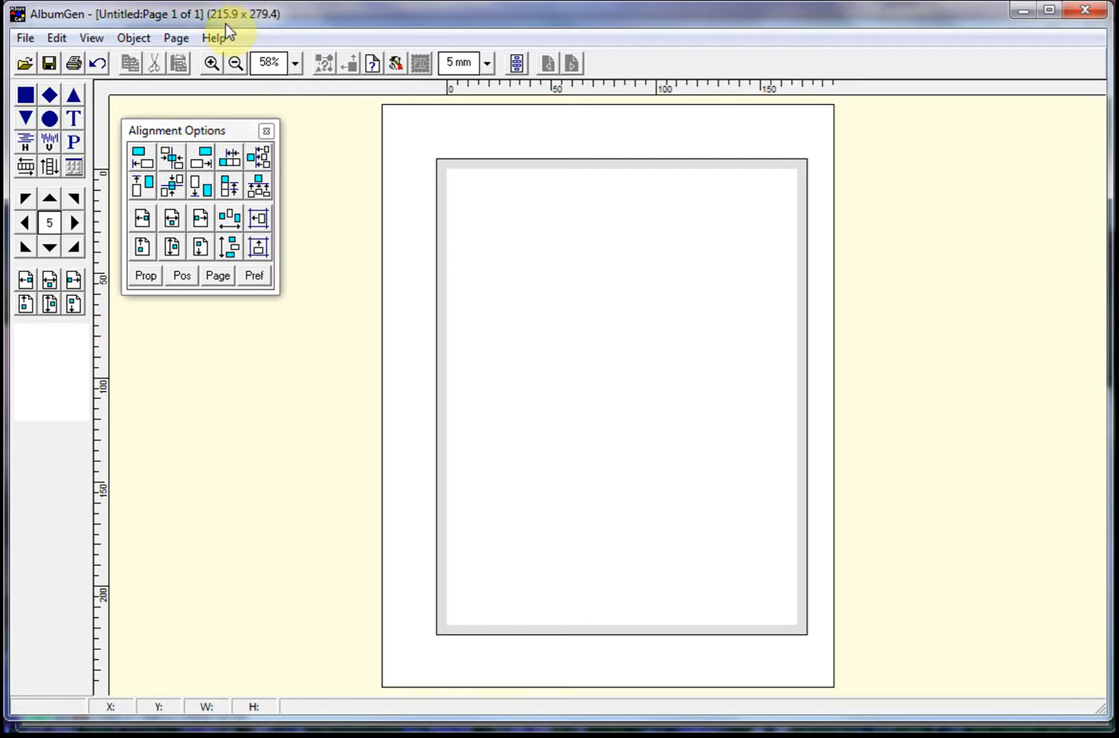
click(1034, 722)
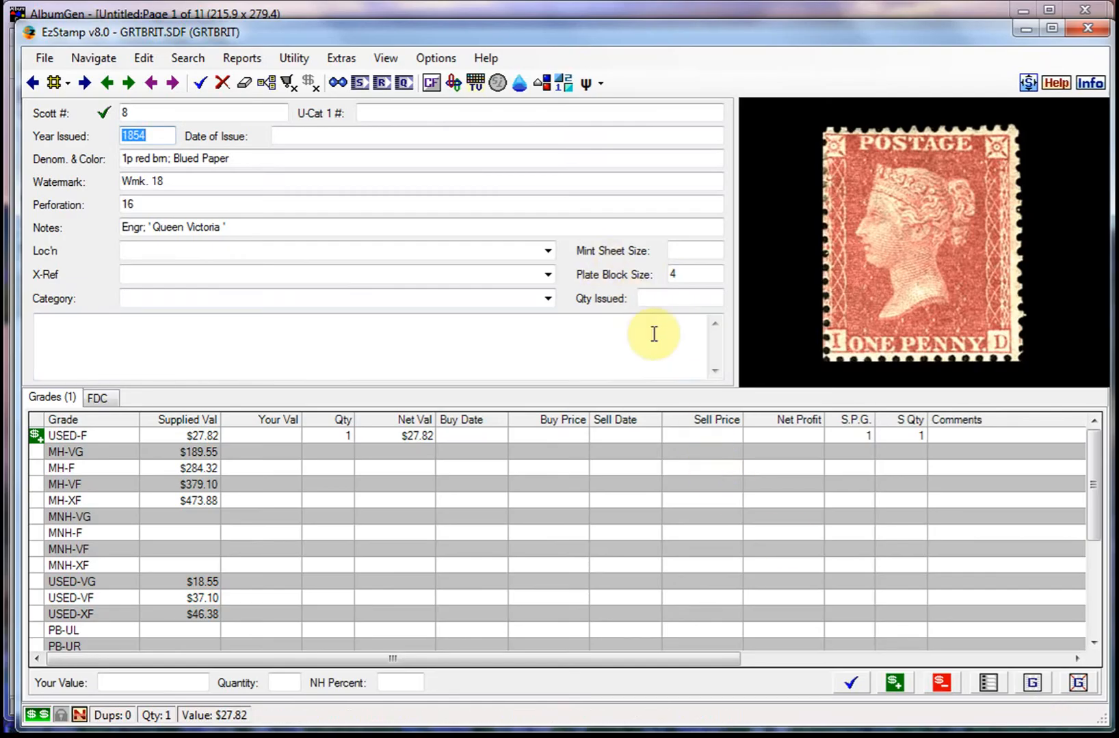
Find all stamps issued from 2014 to 2014 with main numbers only and export them for AlbumGen.
click(542, 83)
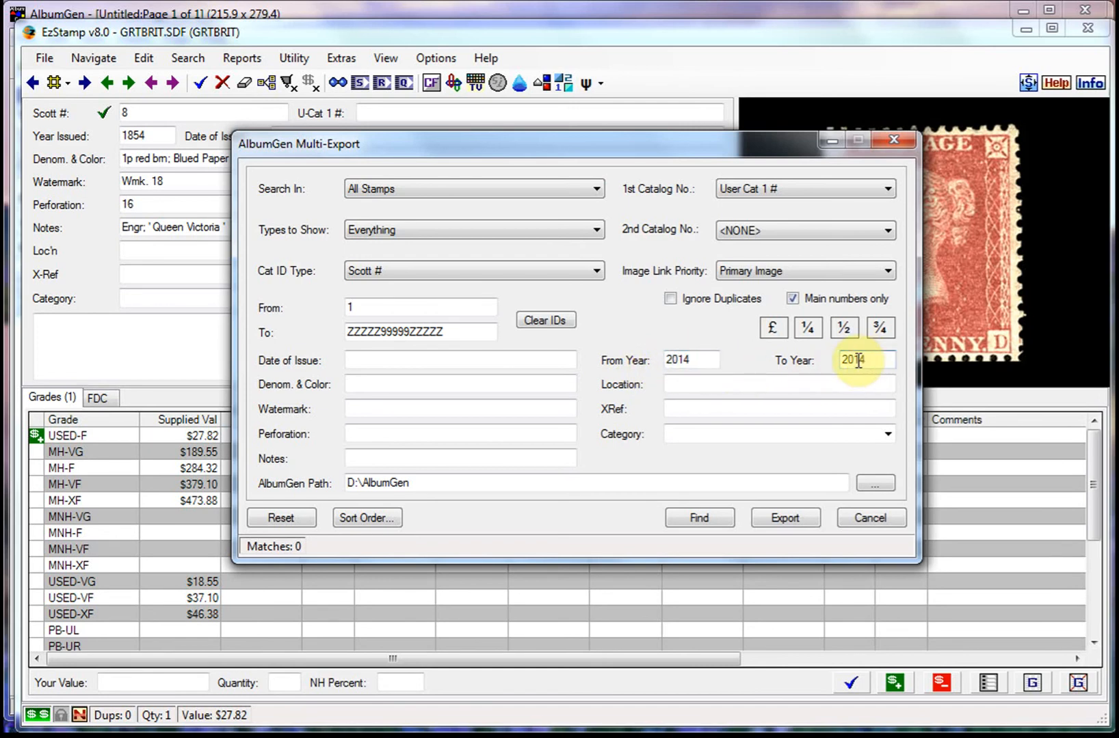
click(700, 522)
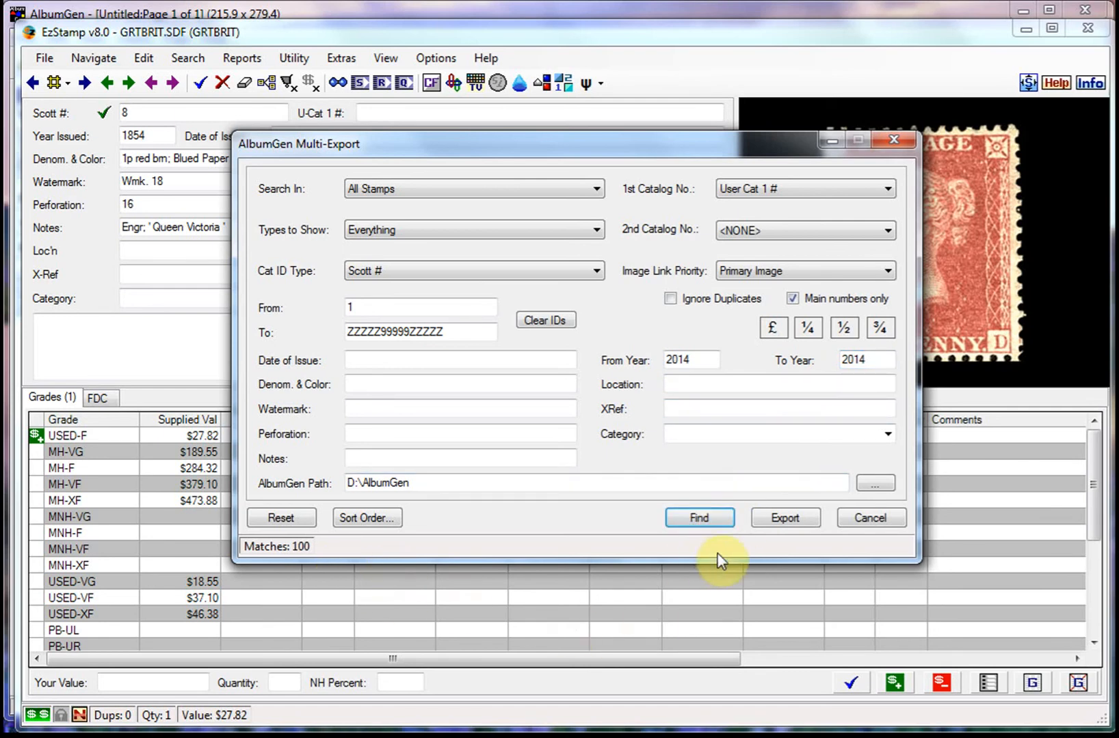
click(789, 520)
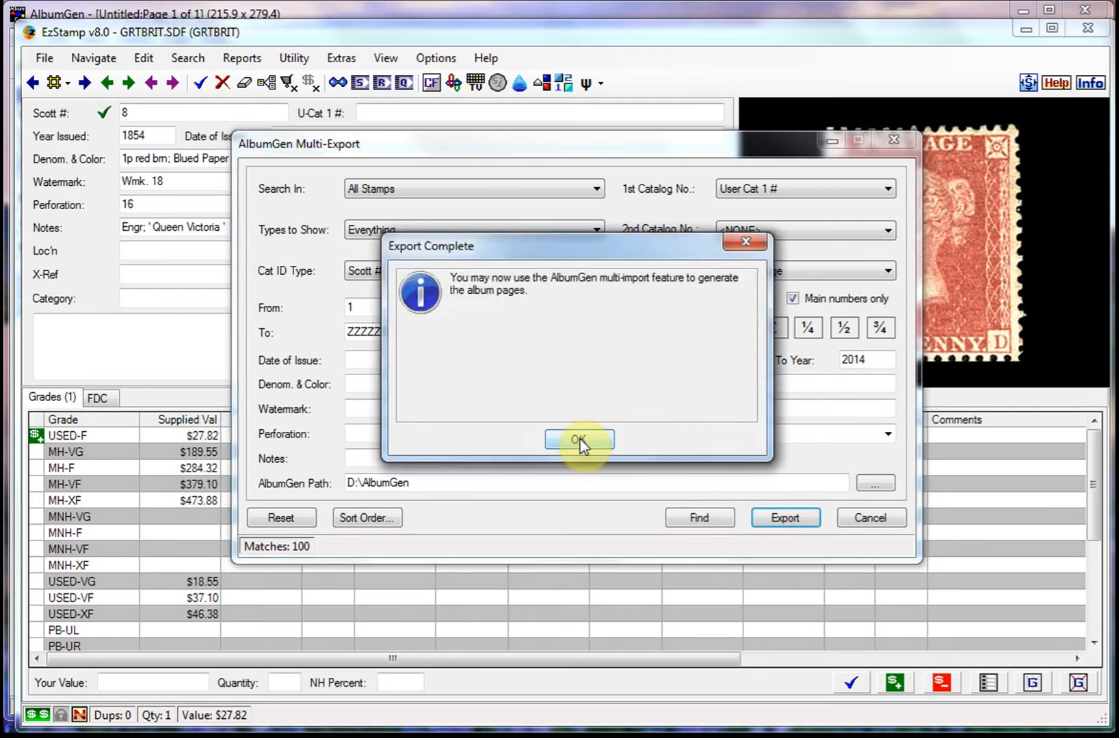
click(578, 441)
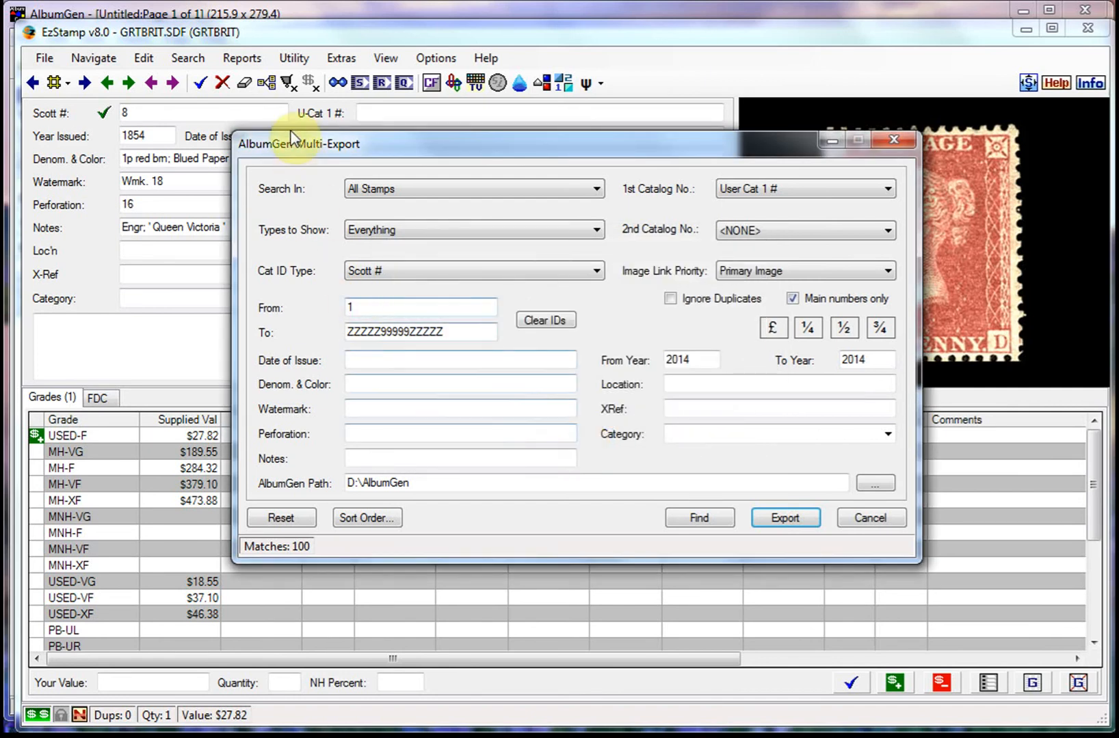
click(870, 518)
Switch to AlbumGen and import the exported stamps with 25 objects per page, images in the objects, and denomination and color inside.
click(342, 12)
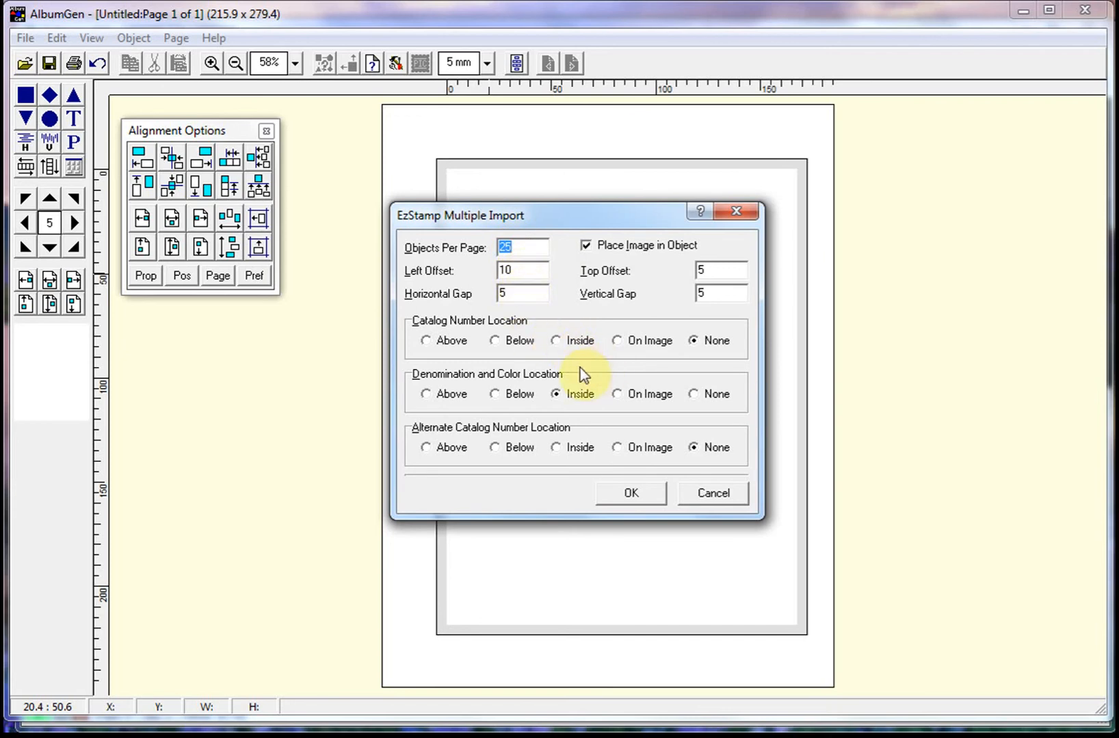
click(634, 495)
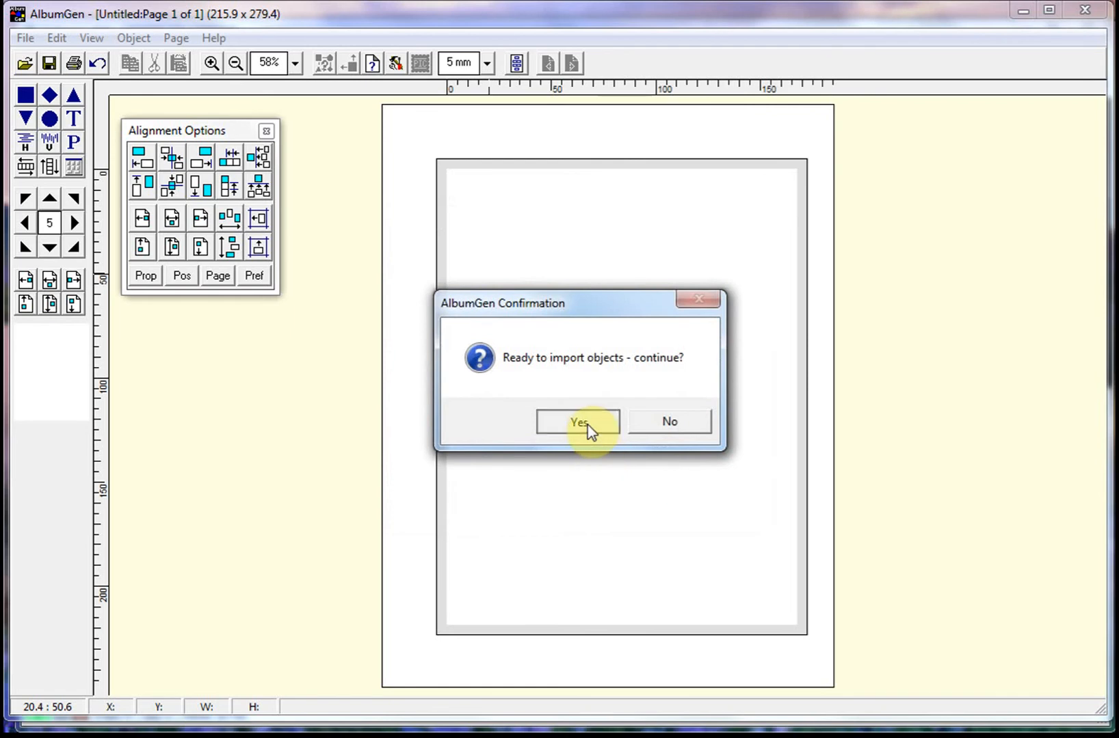
click(588, 426)
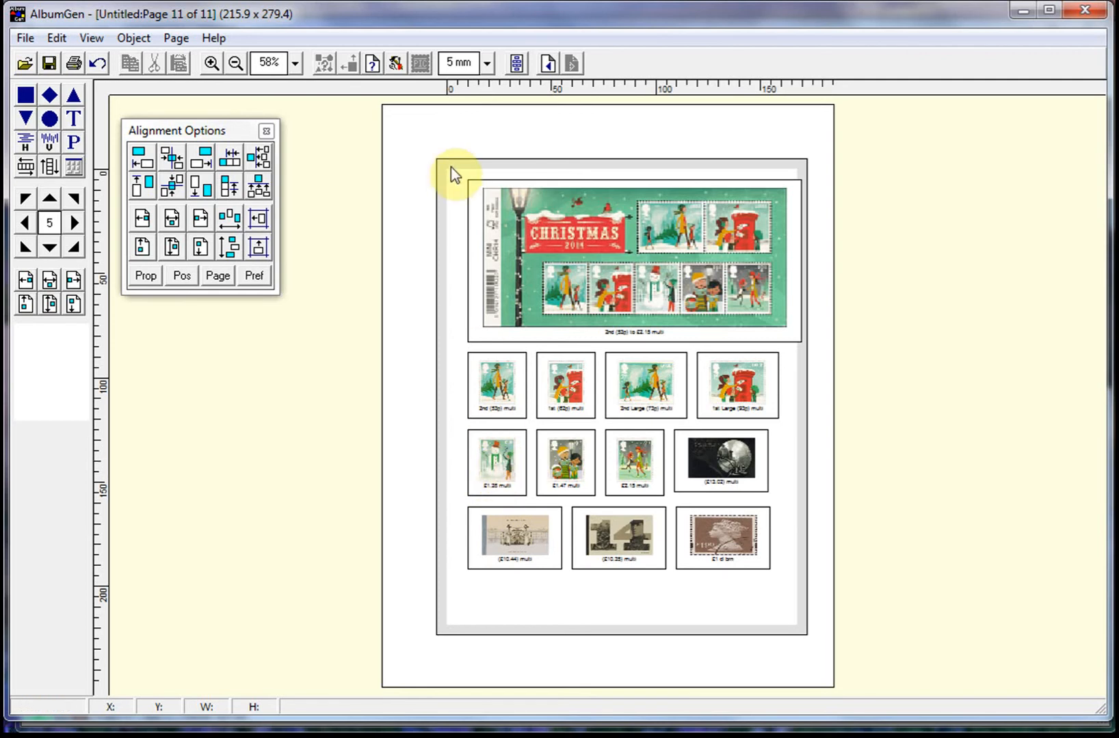
Give the first album page the centered primary header title "Great Britain 2014".
click(548, 64)
click(548, 65)
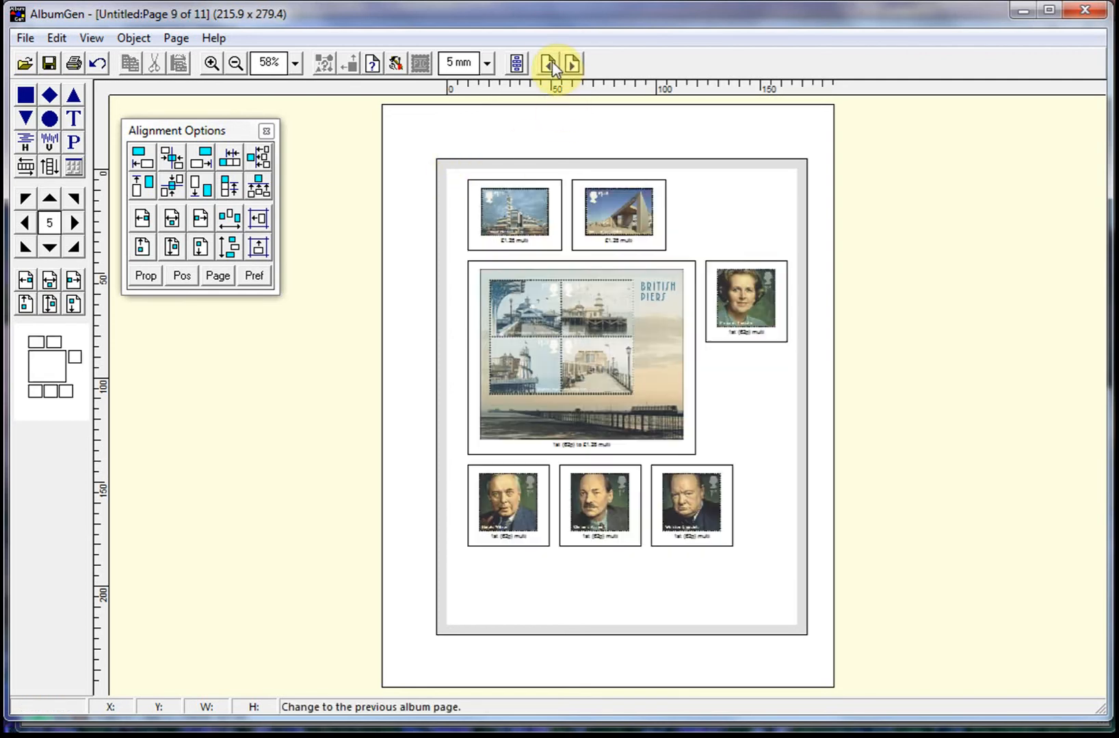
click(549, 65)
click(549, 64)
click(548, 64)
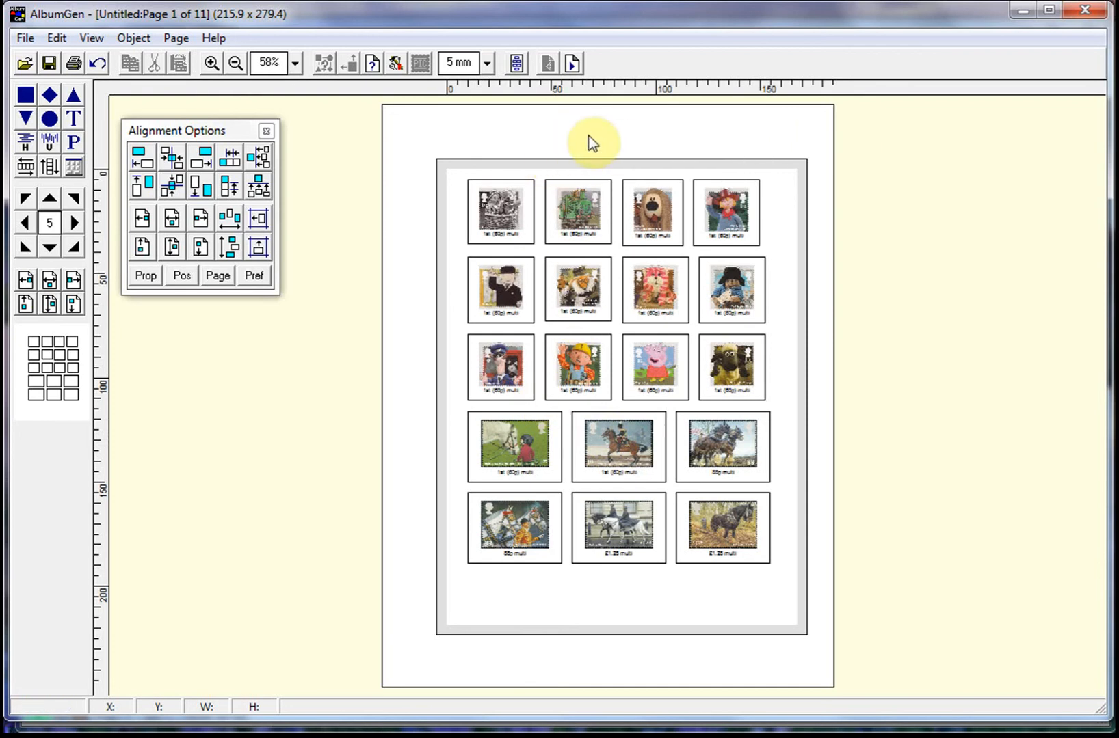
right_click(562, 130)
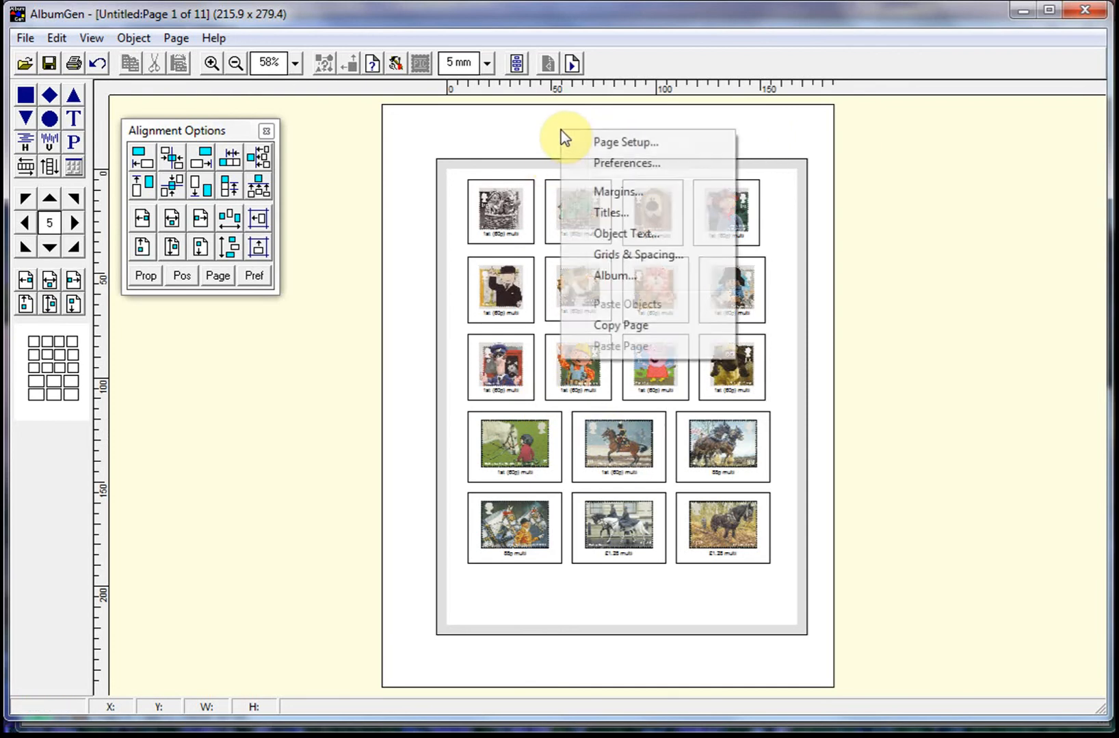
click(613, 144)
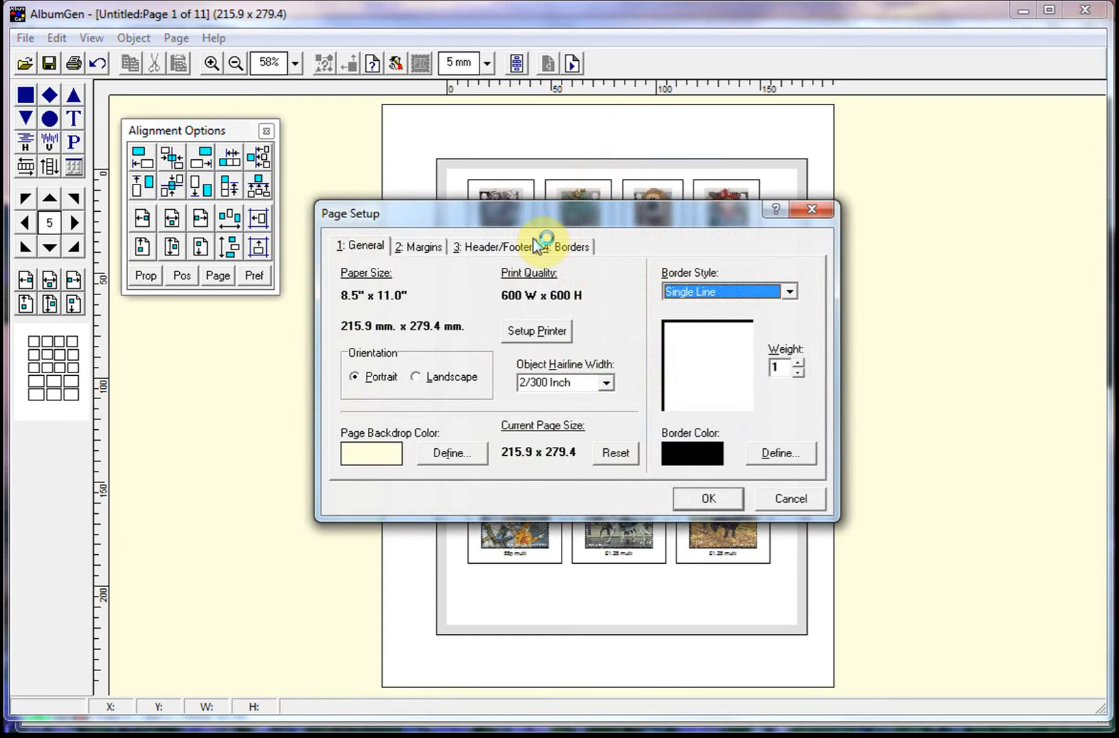
click(506, 247)
click(380, 322)
click(579, 305)
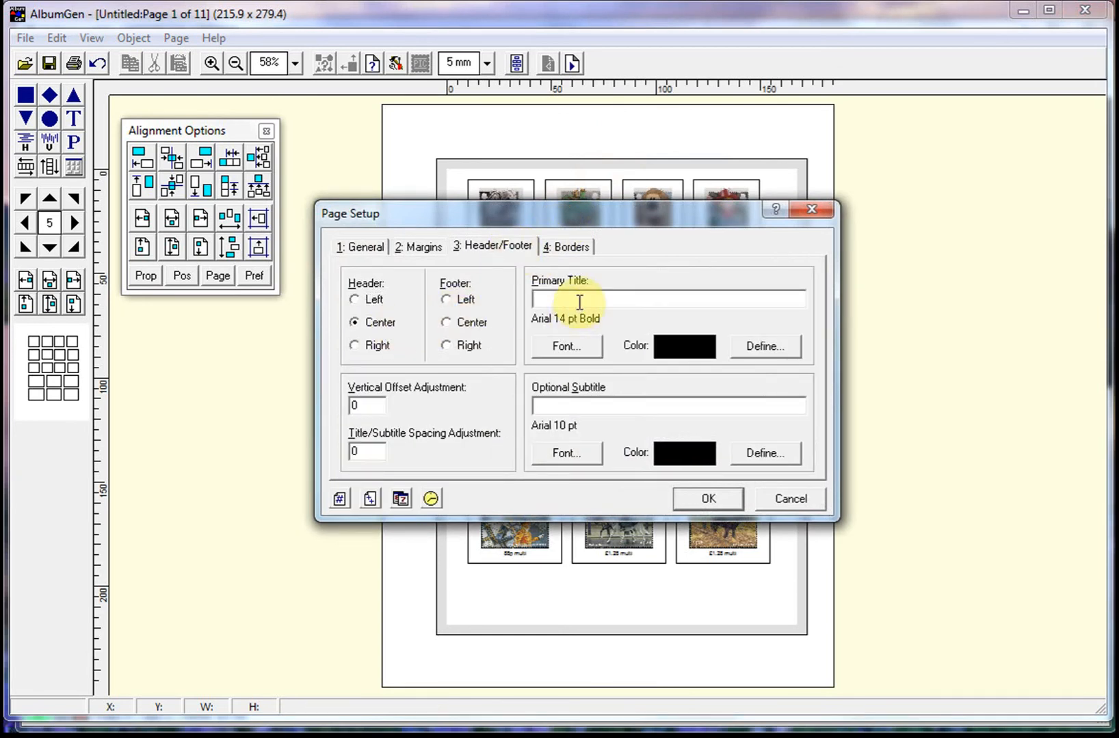
text(Gr)
text(eat Britain 2014)
click(718, 502)
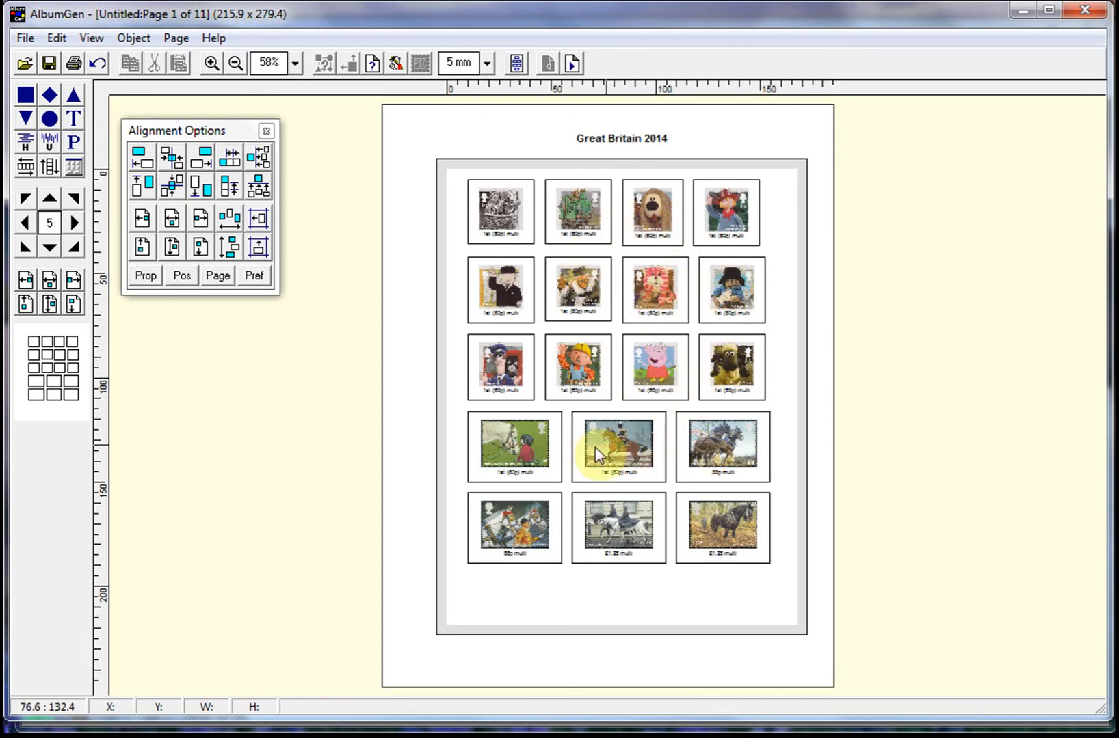
Insert a blank page directly after the first album page.
click(573, 64)
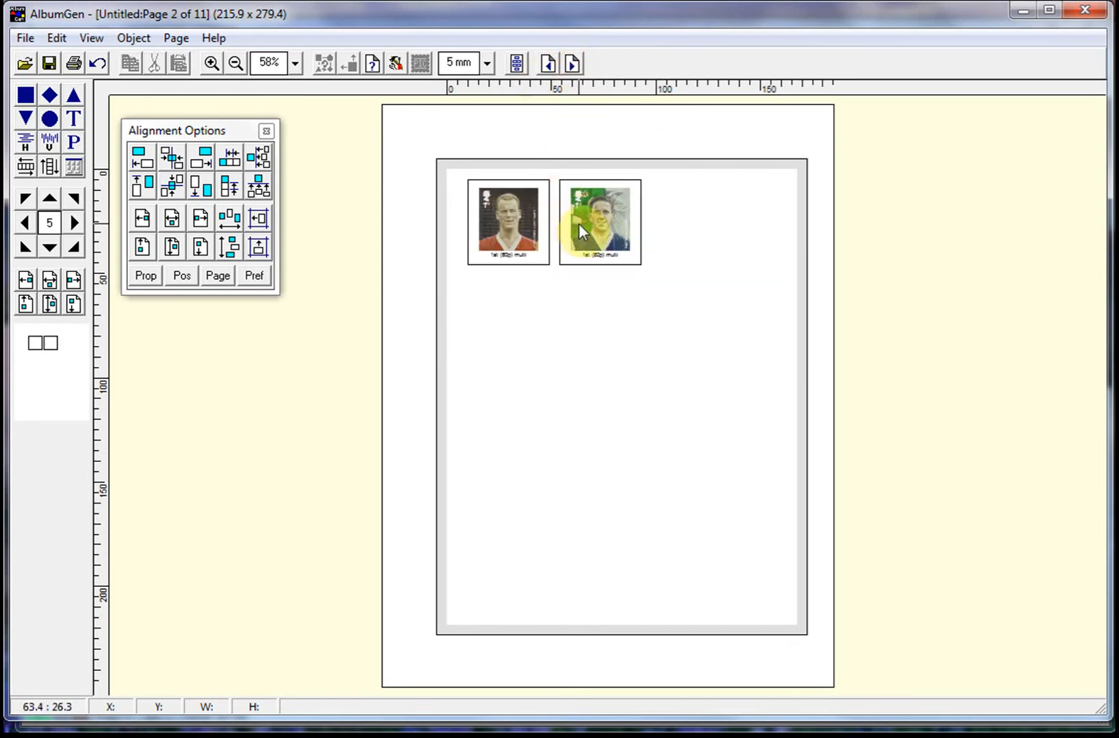
click(548, 65)
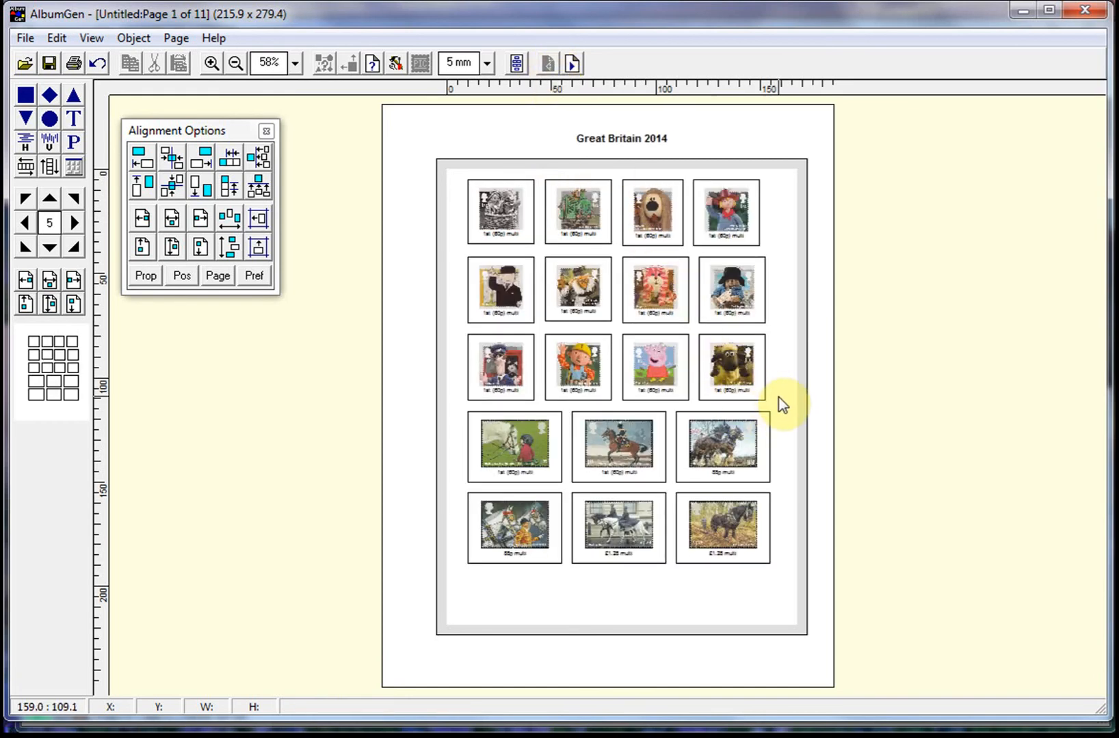
click(175, 38)
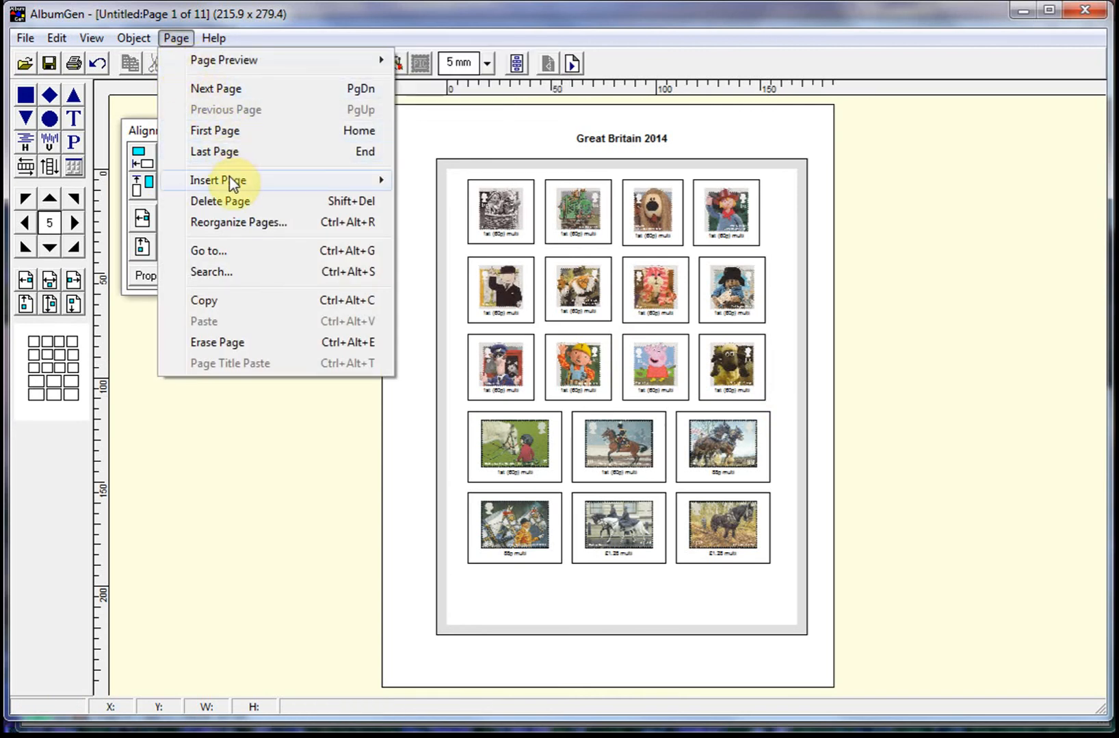
mouse_move(233, 183)
click(449, 203)
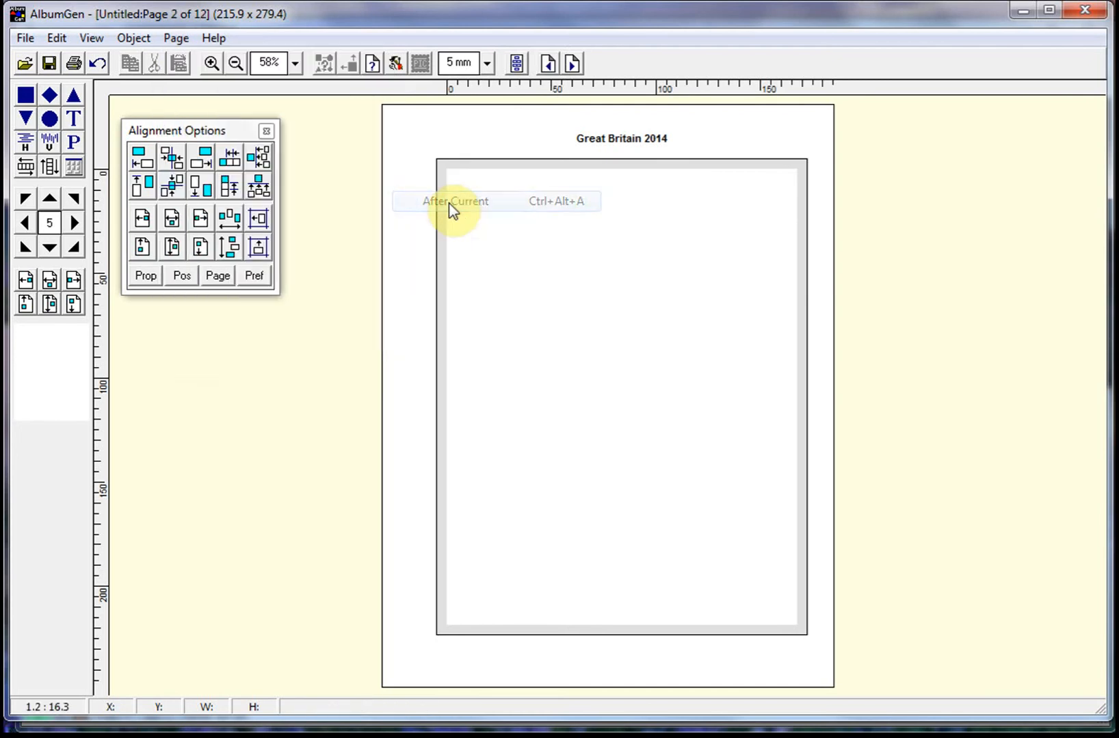
Copy the six horse stamps from page 1 and paste them onto the blank page 2.
click(547, 65)
drag(458, 405, 788, 589)
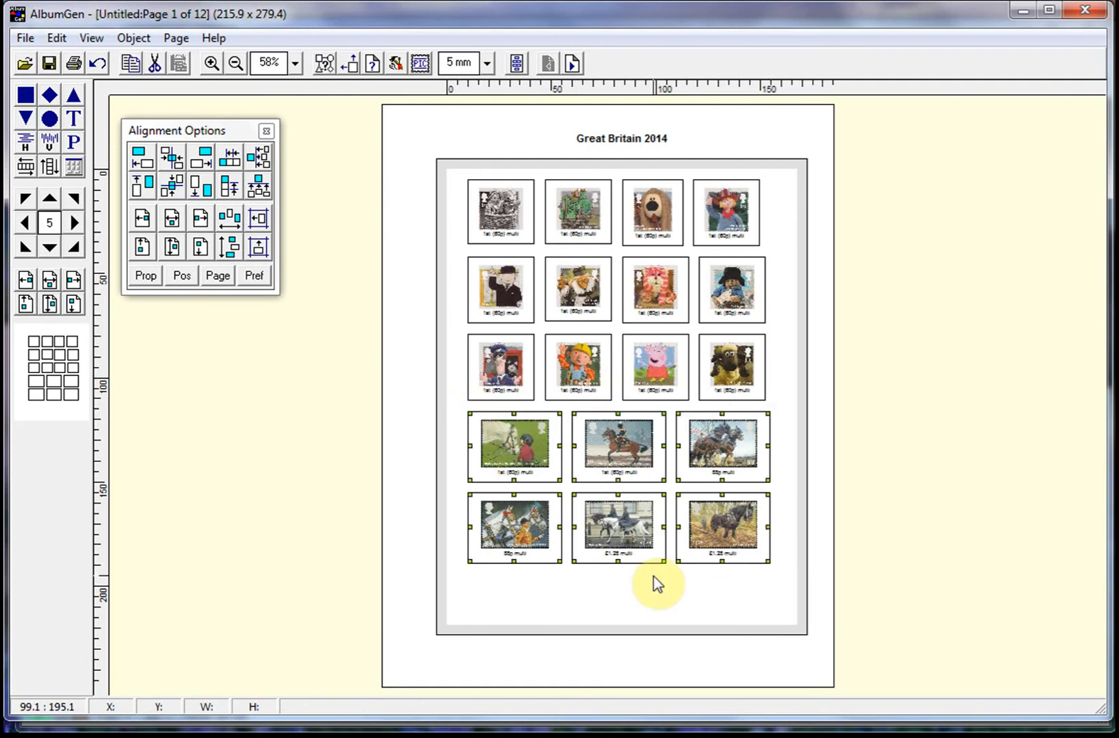
key(ctrl+c)
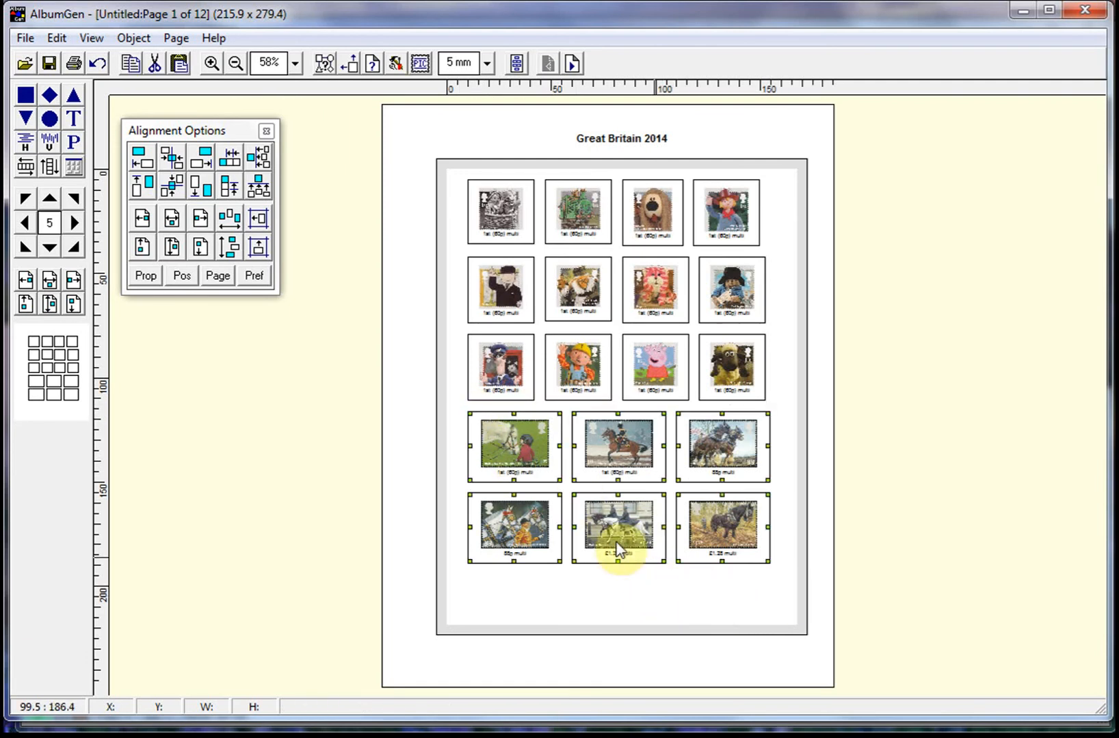
click(573, 64)
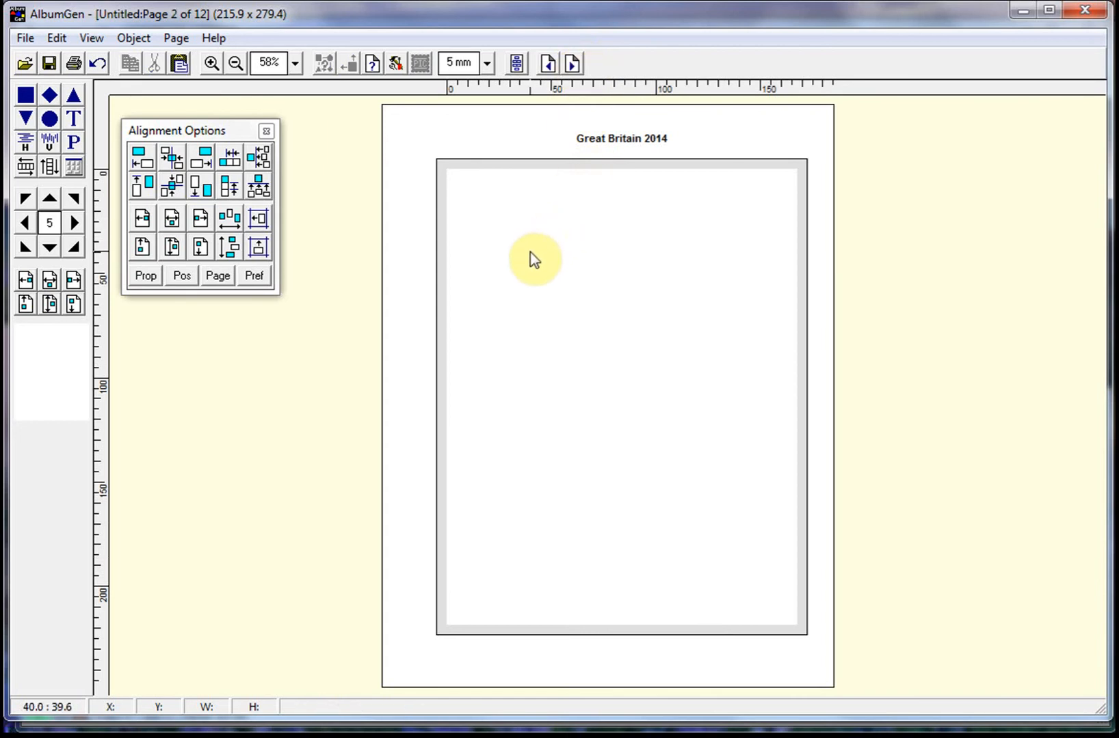
key(ctrl+v)
click(450, 230)
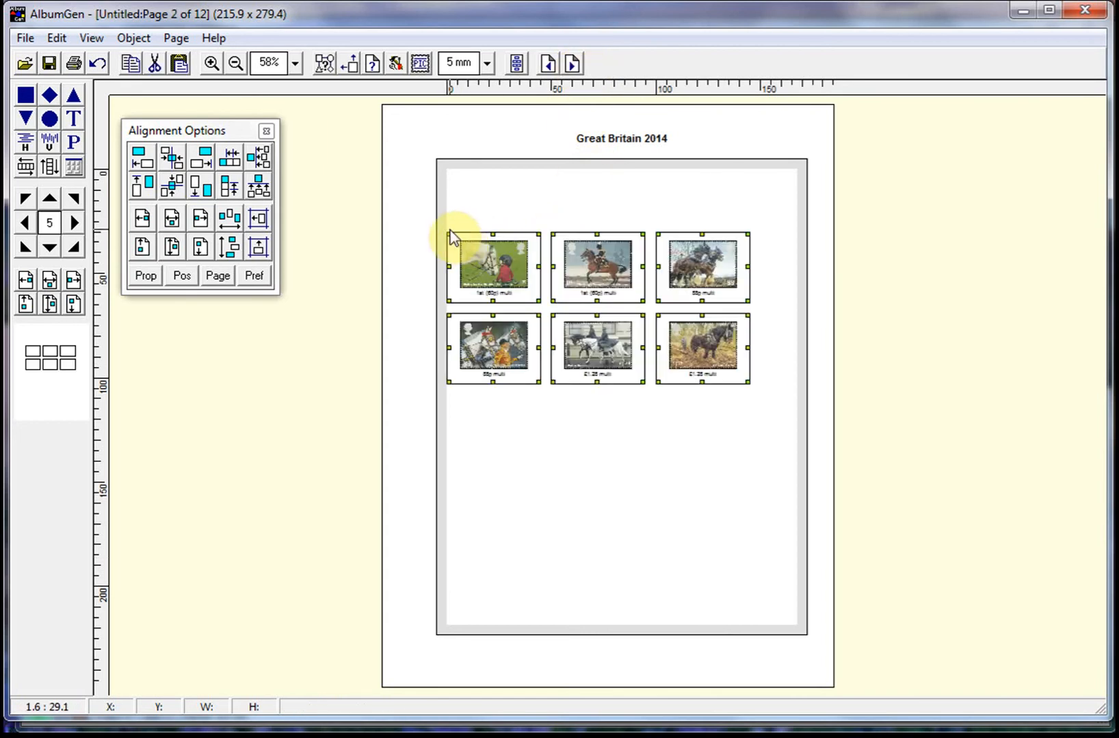
Delete the original six horse stamps from page 1.
click(549, 65)
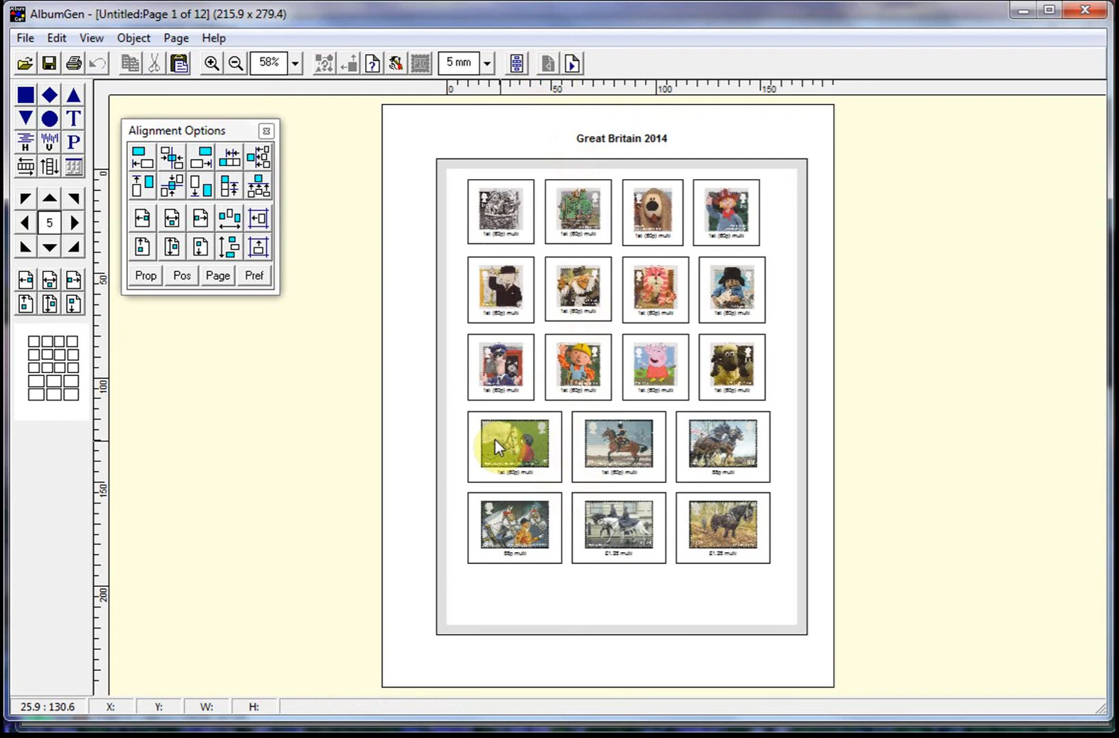
drag(458, 407, 785, 595)
key(Delete)
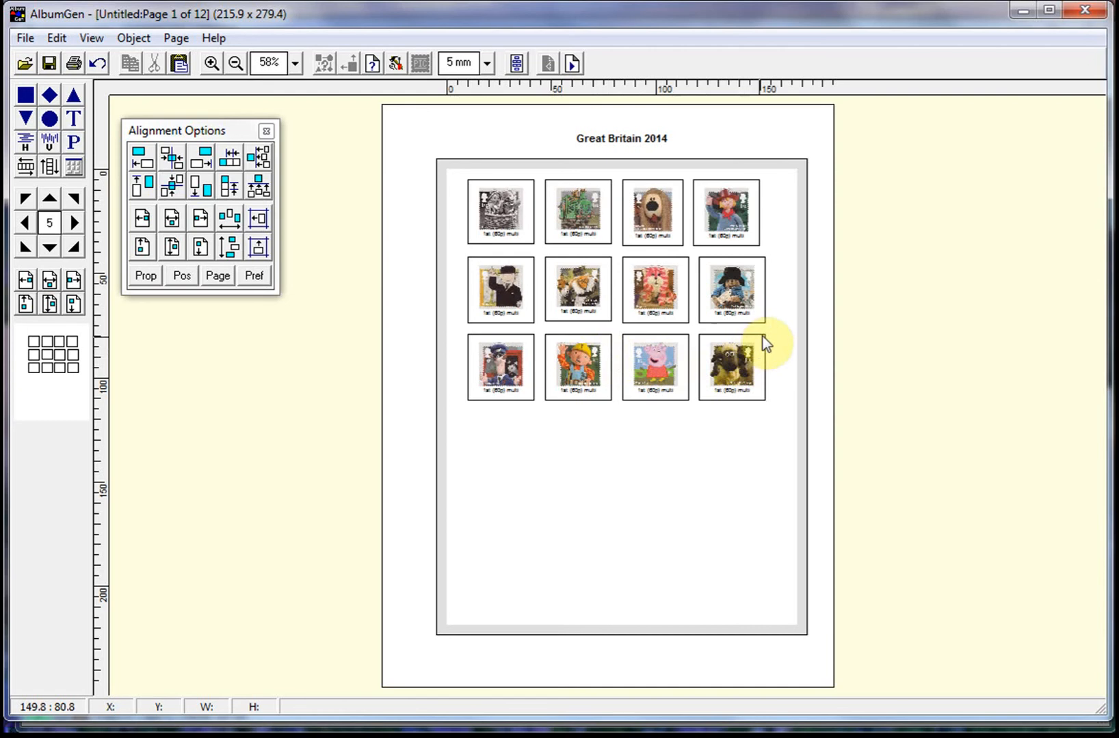
Move page 1's last three stamps into a row near the page's lower edge and the three preceding stamps into a row above it.
drag(772, 330, 545, 414)
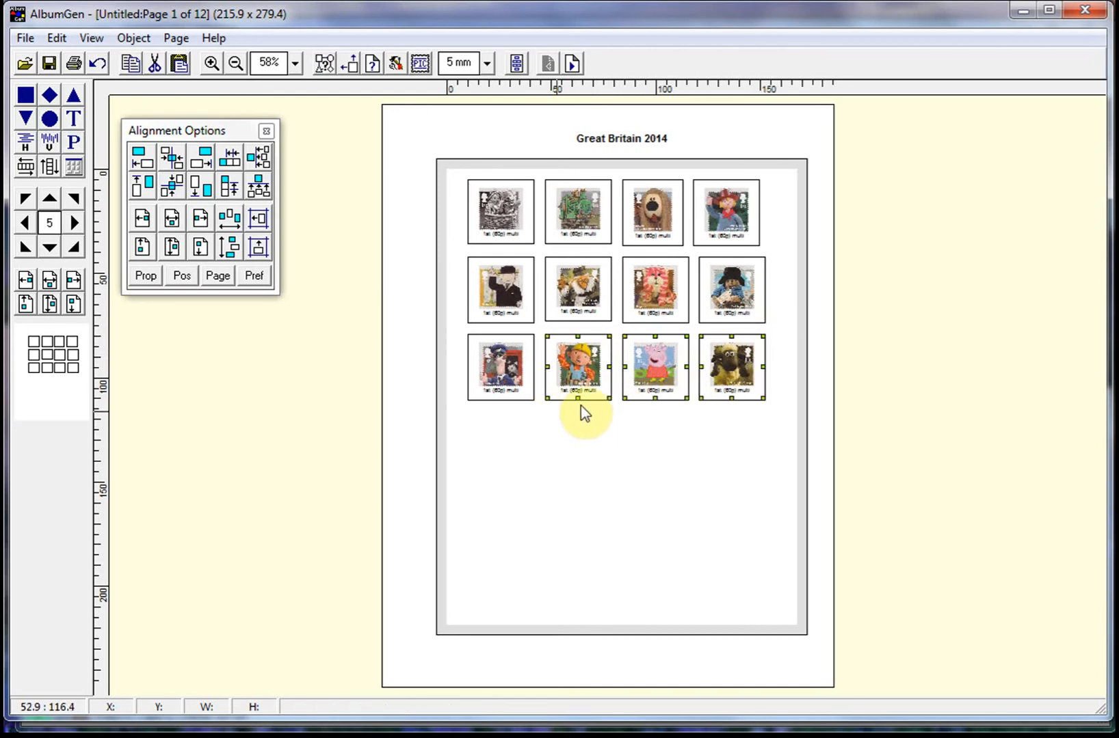
drag(662, 369, 618, 555)
drag(525, 387, 714, 482)
click(676, 300)
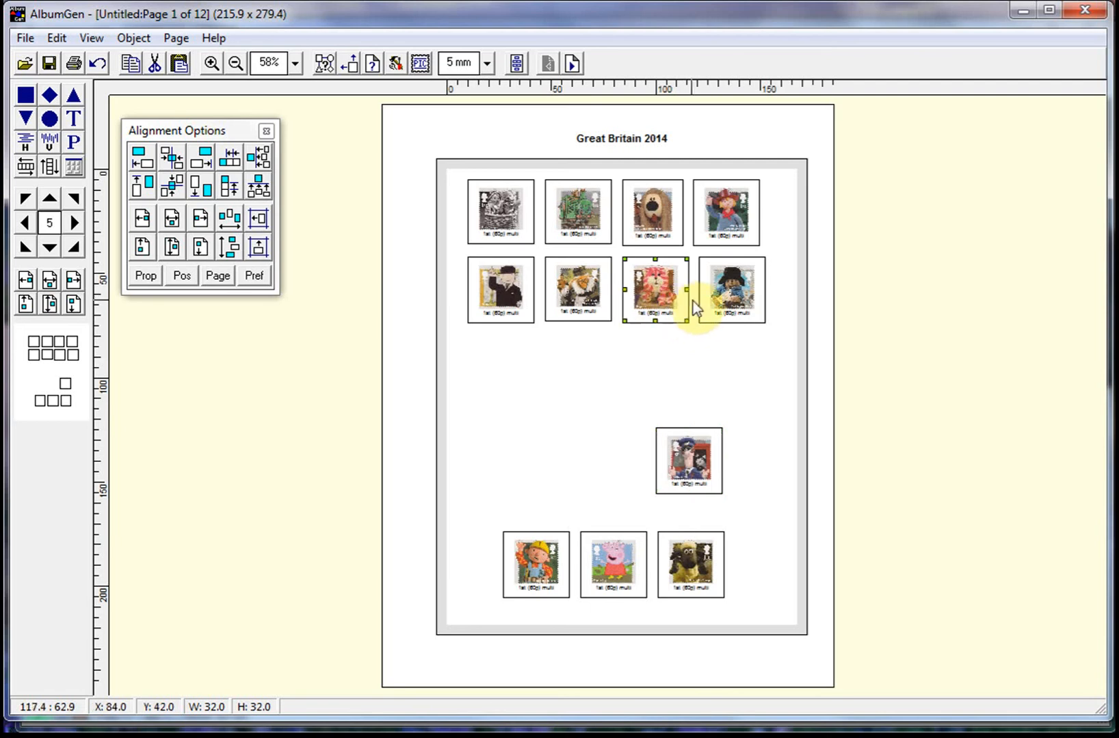
shift+click(704, 301)
drag(713, 291, 582, 463)
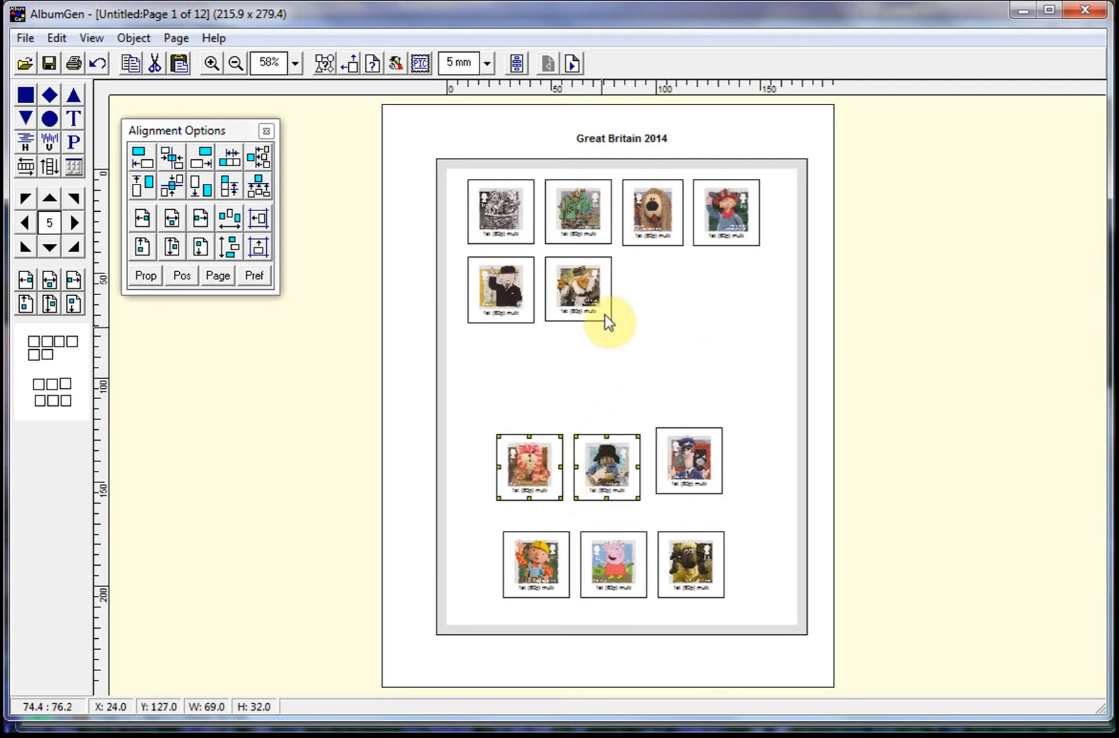
Spread the remaining six stamps over two rows of three, with the first three starting at about X 35, Y 20 mm.
click(641, 344)
drag(643, 340, 463, 255)
drag(574, 298, 710, 382)
drag(713, 244, 516, 401)
drag(471, 259, 752, 145)
drag(653, 215, 704, 247)
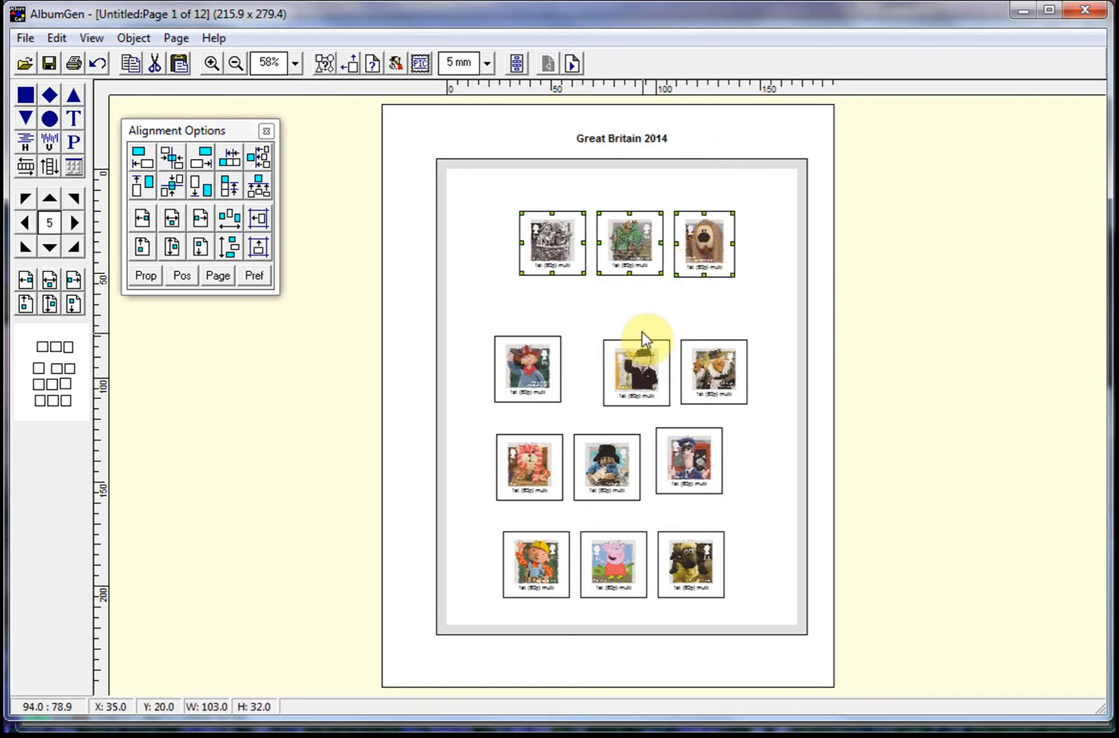
Nudge the top row's first stamp 5 mm left and its third stamp 5 mm right.
click(649, 311)
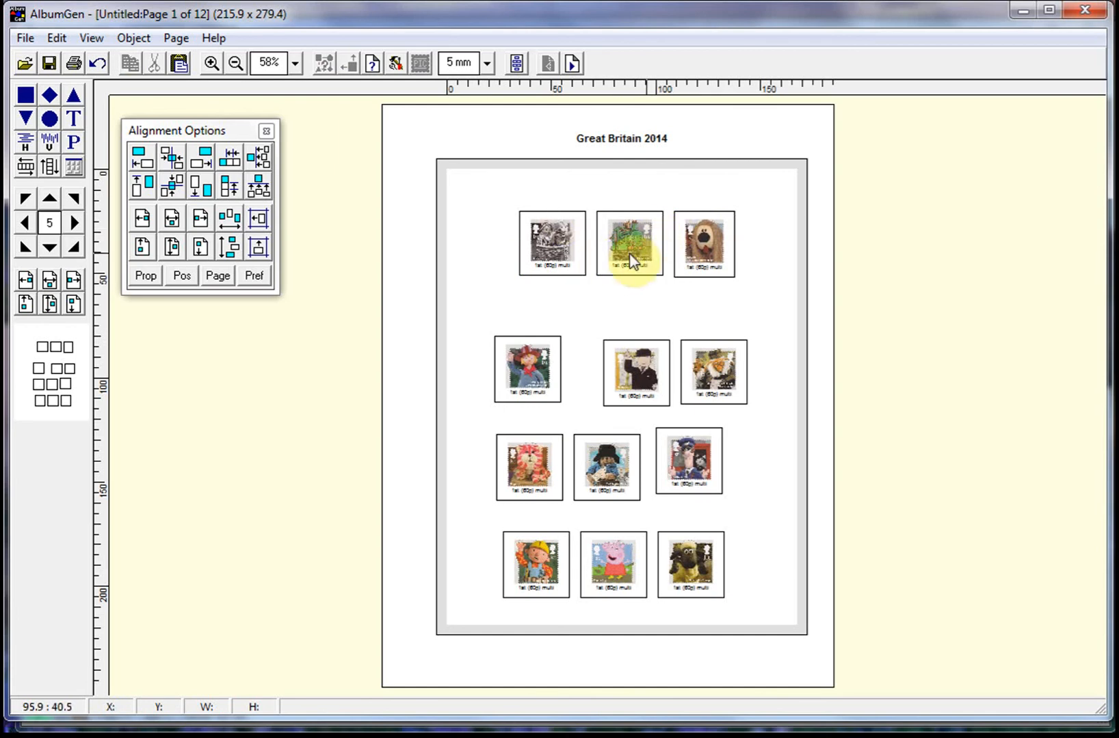
click(565, 255)
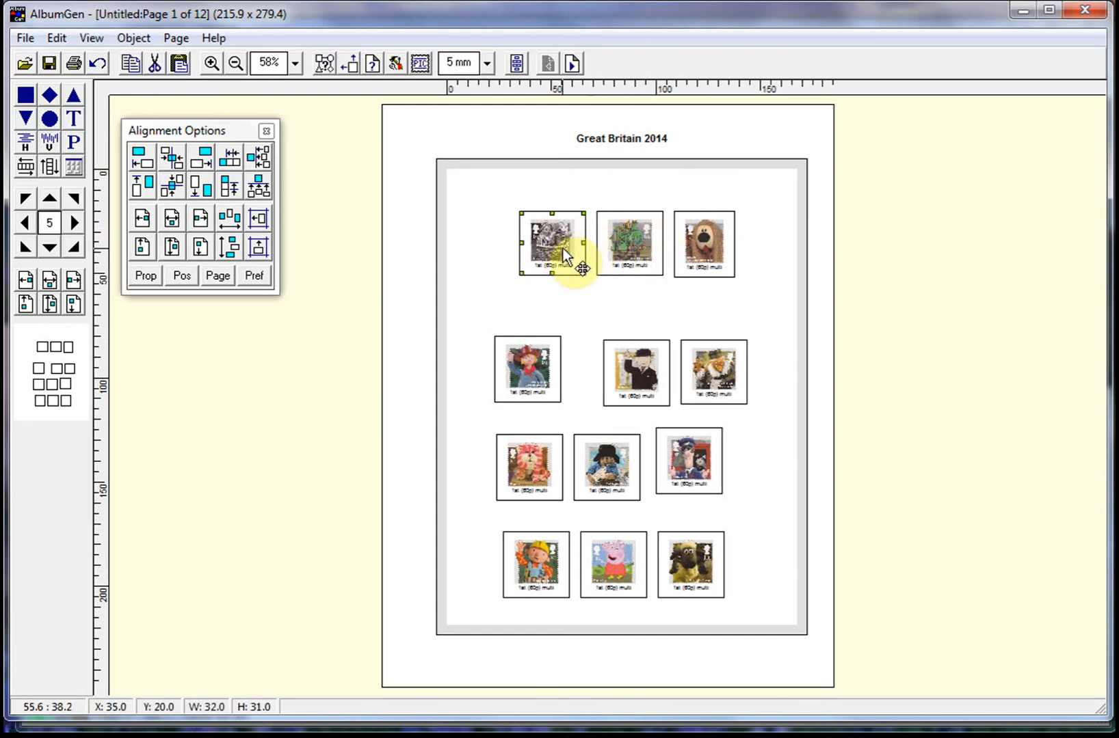
key(Left)
click(701, 245)
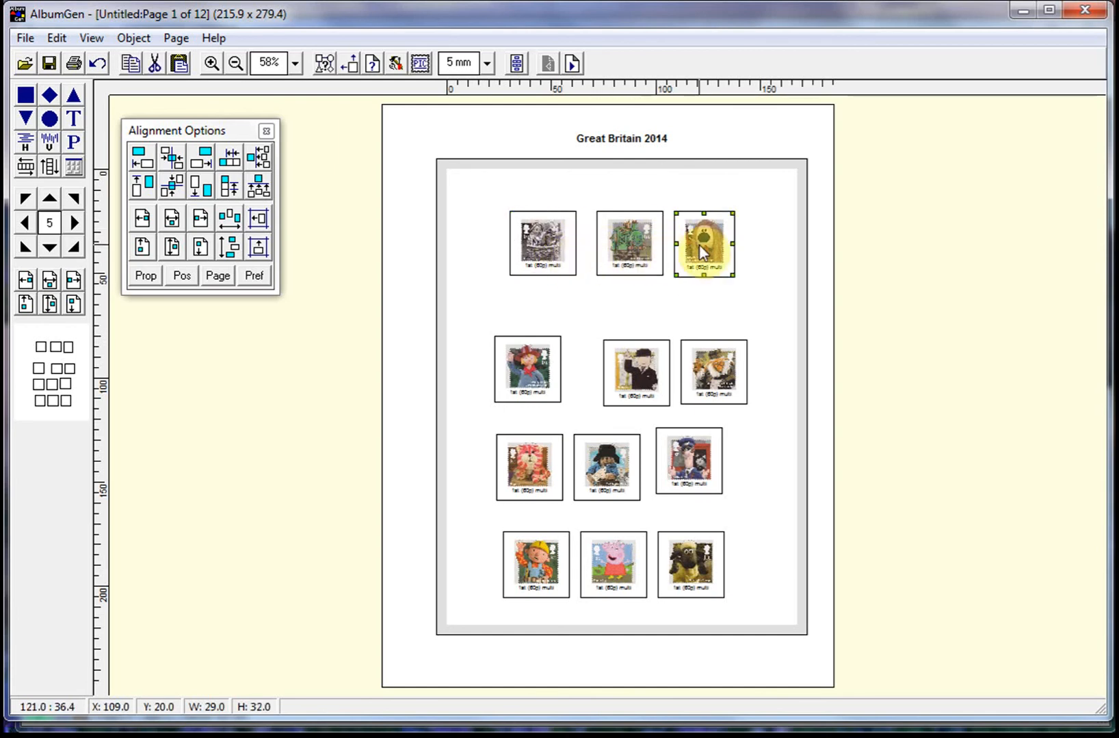
key(Left)
key(Right)
key(Right)
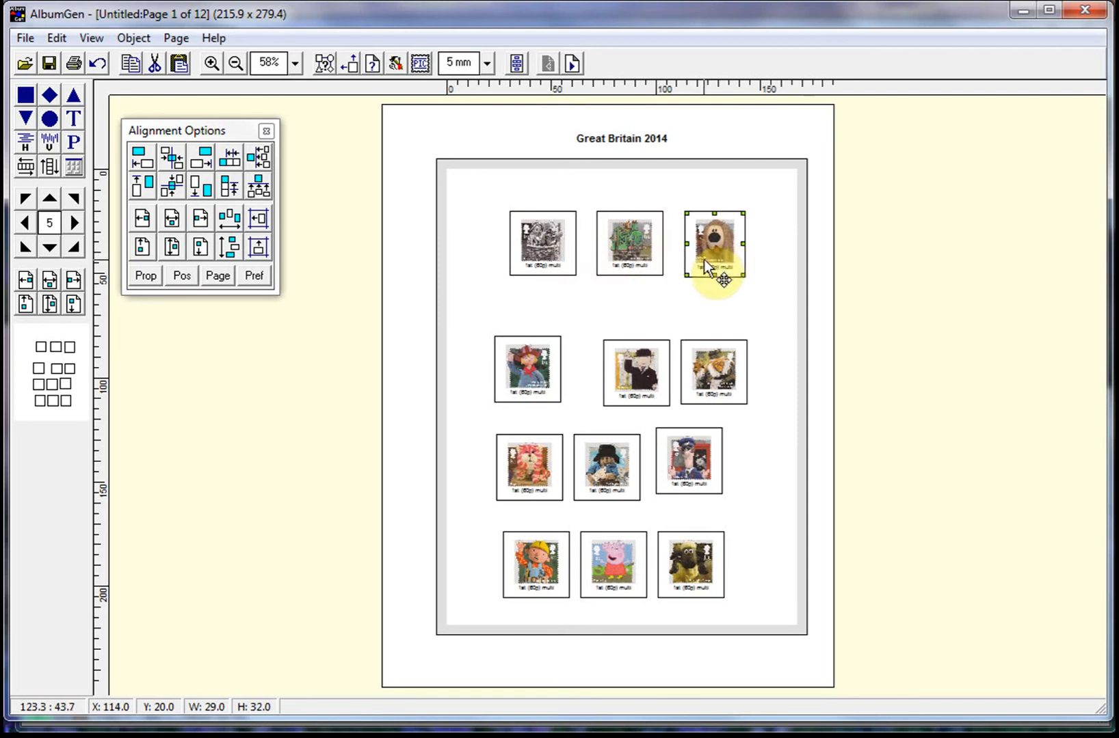
Align the left edges of the first stamps in rows two to four with the top row's first stamp.
click(676, 322)
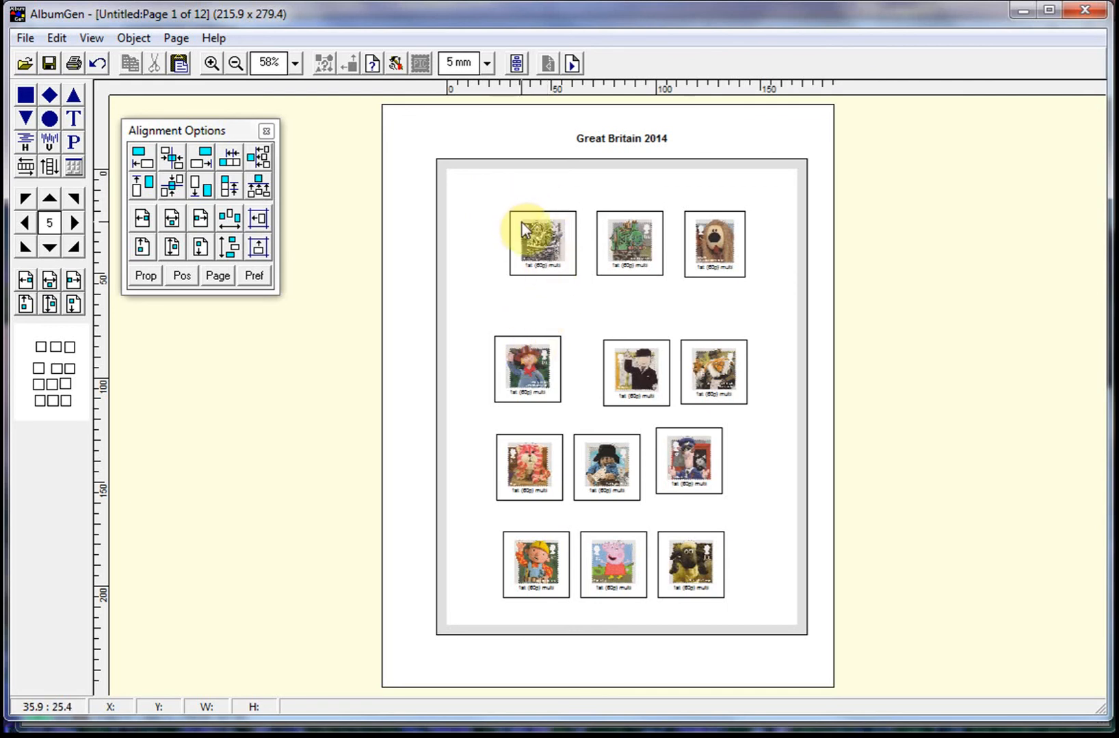
click(520, 241)
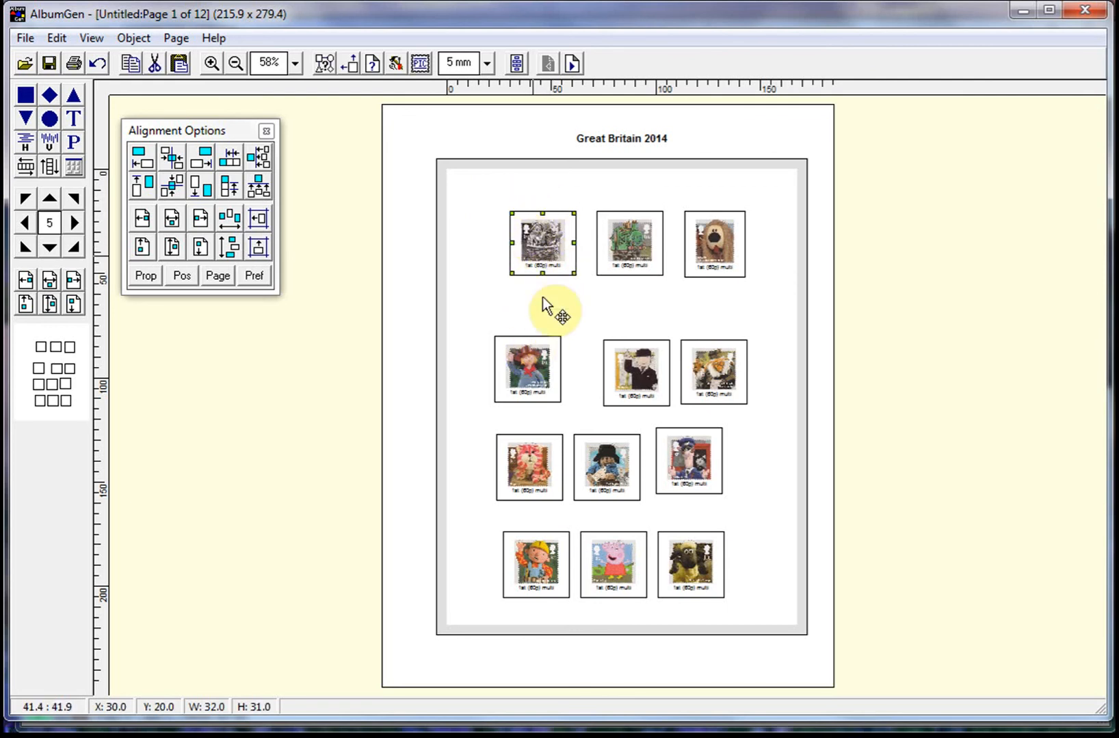
shift+click(517, 391)
shift+click(527, 486)
shift+click(537, 558)
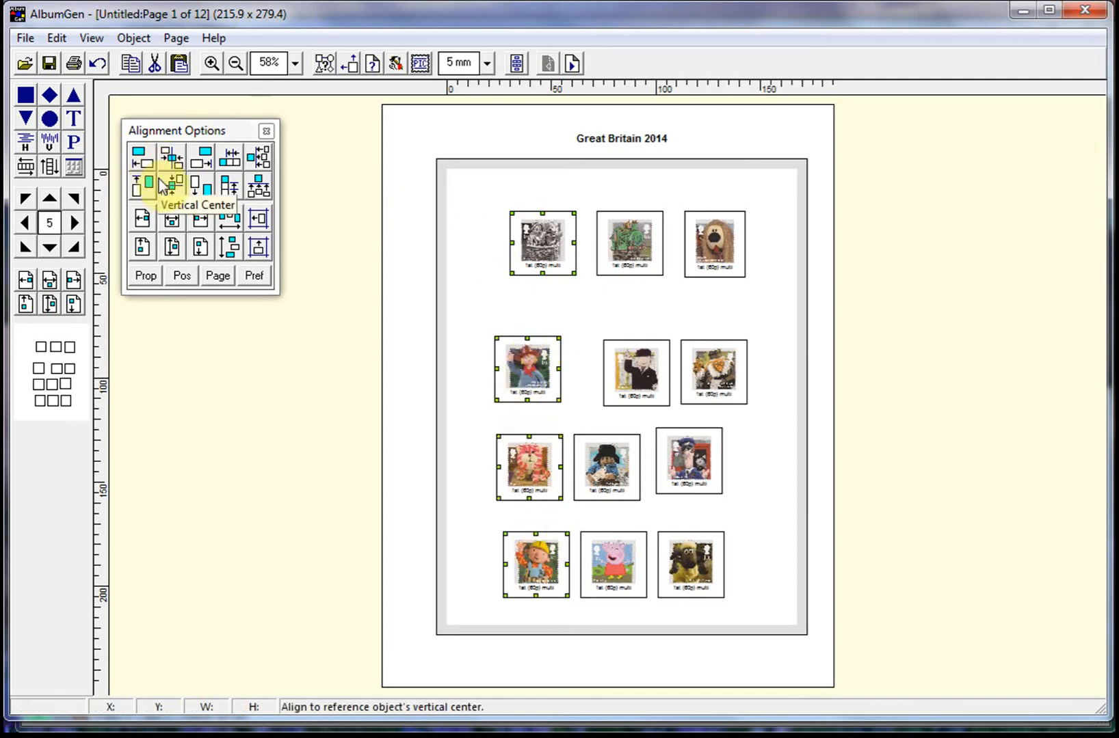
click(141, 159)
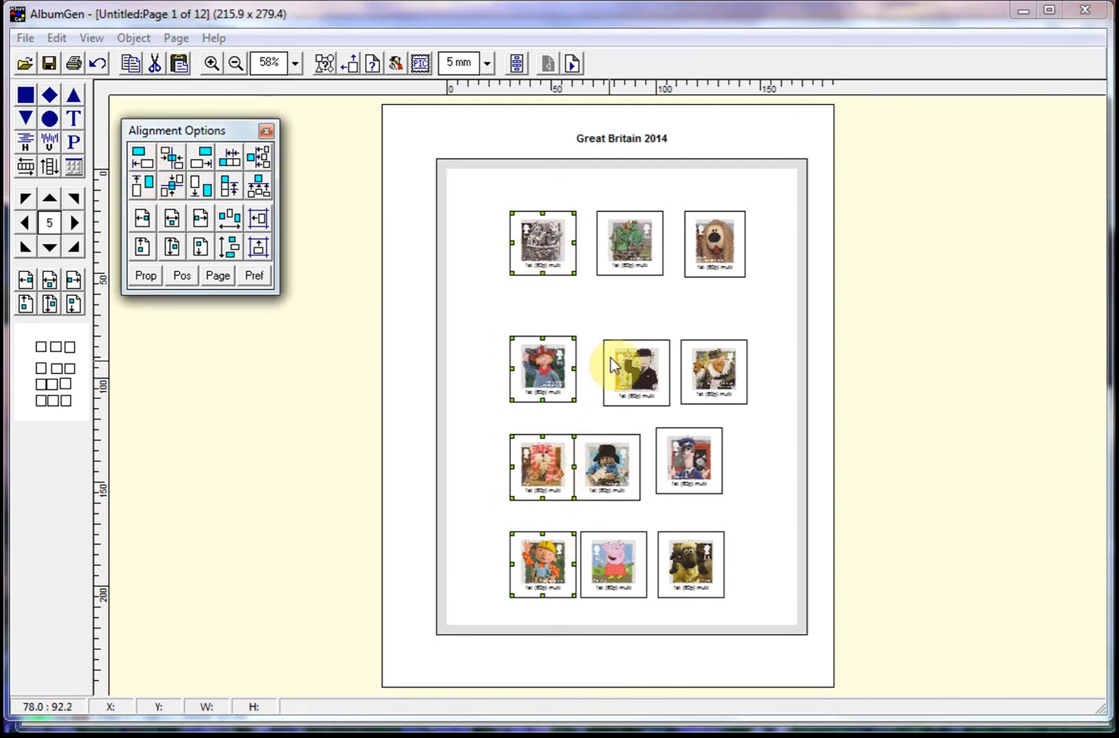
Align the left edges of the second-column stamps with the top row's second stamp.
click(616, 267)
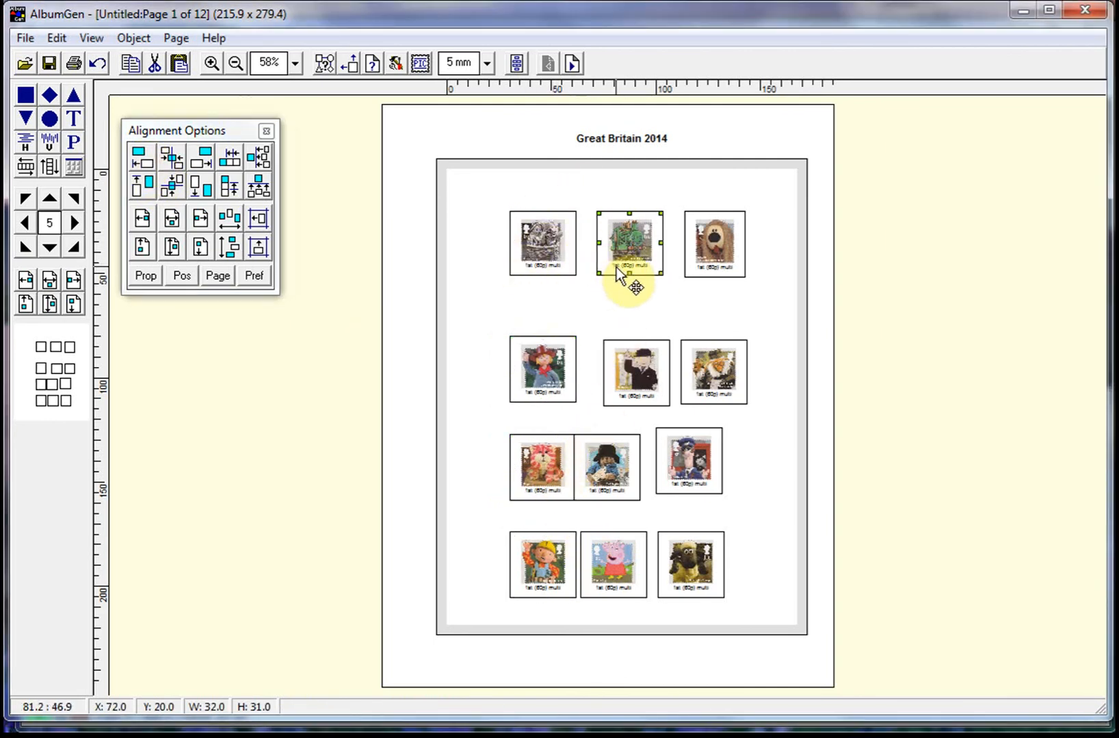
shift+click(625, 375)
shift+click(612, 547)
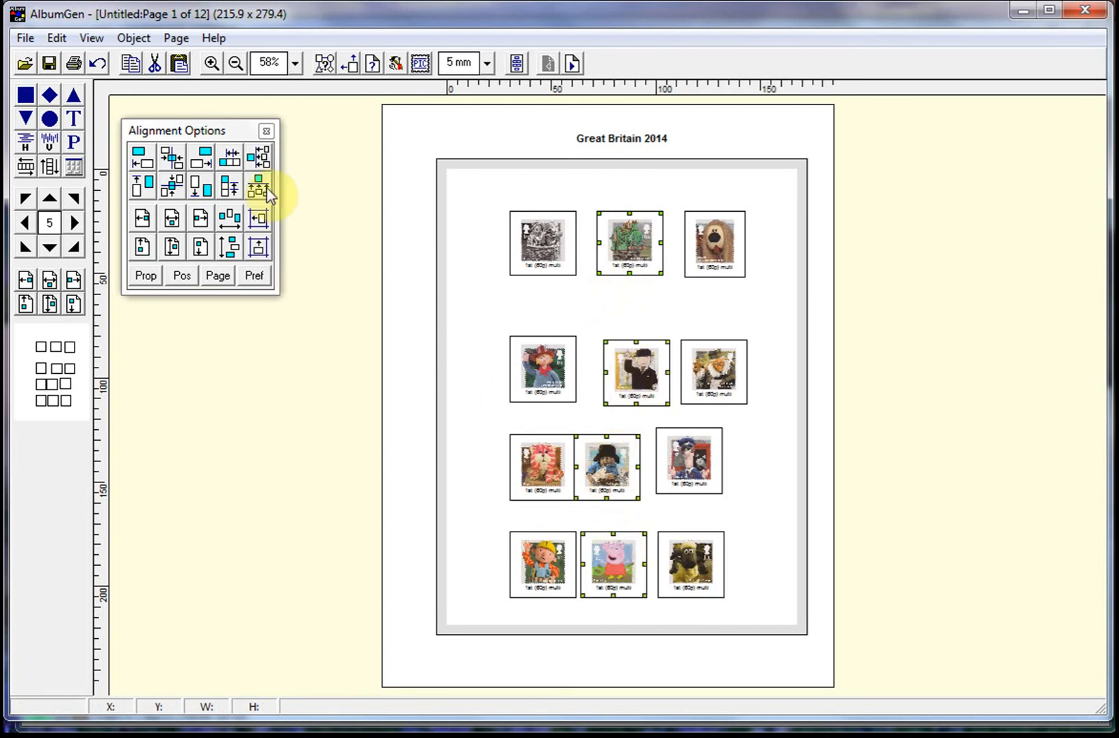
click(147, 169)
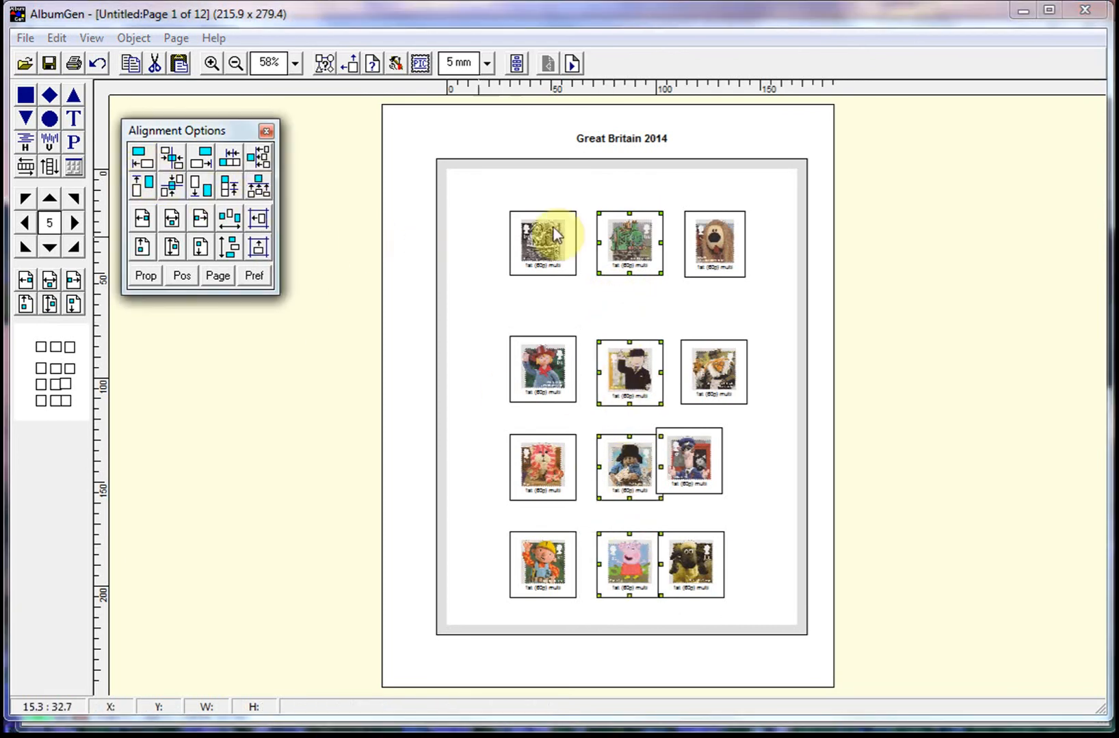
Align the left edges of the third-column stamps with the top row's third stamp.
click(712, 253)
shift+click(715, 371)
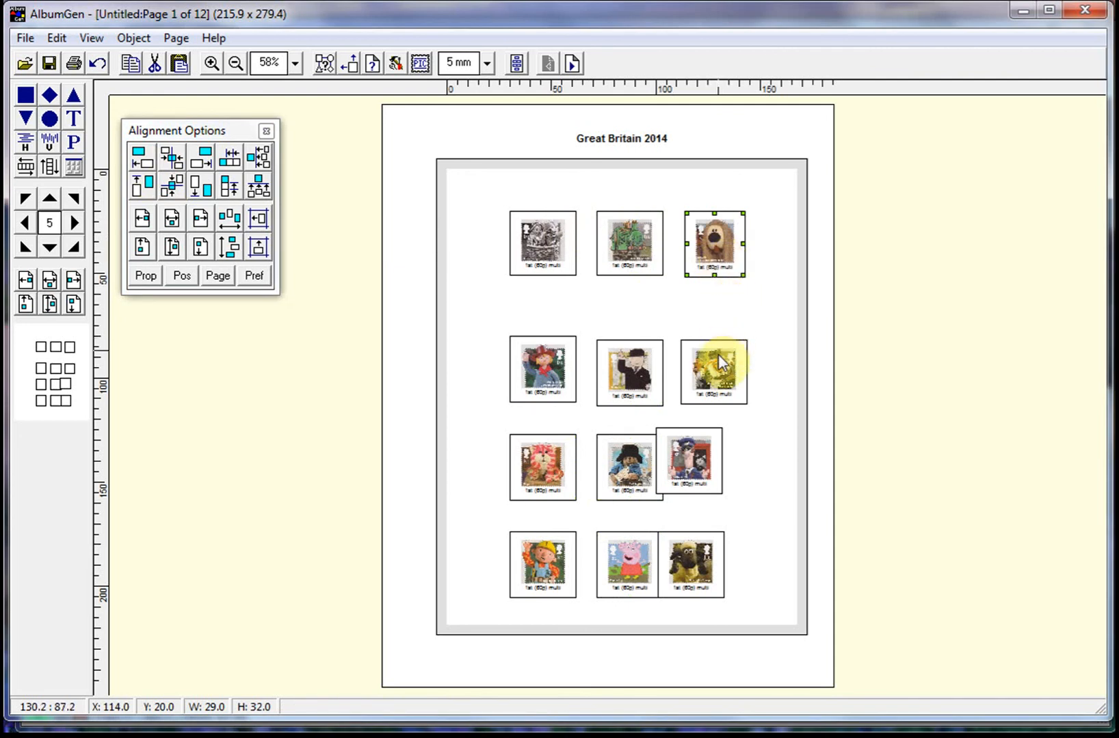
shift+click(694, 459)
shift+click(710, 555)
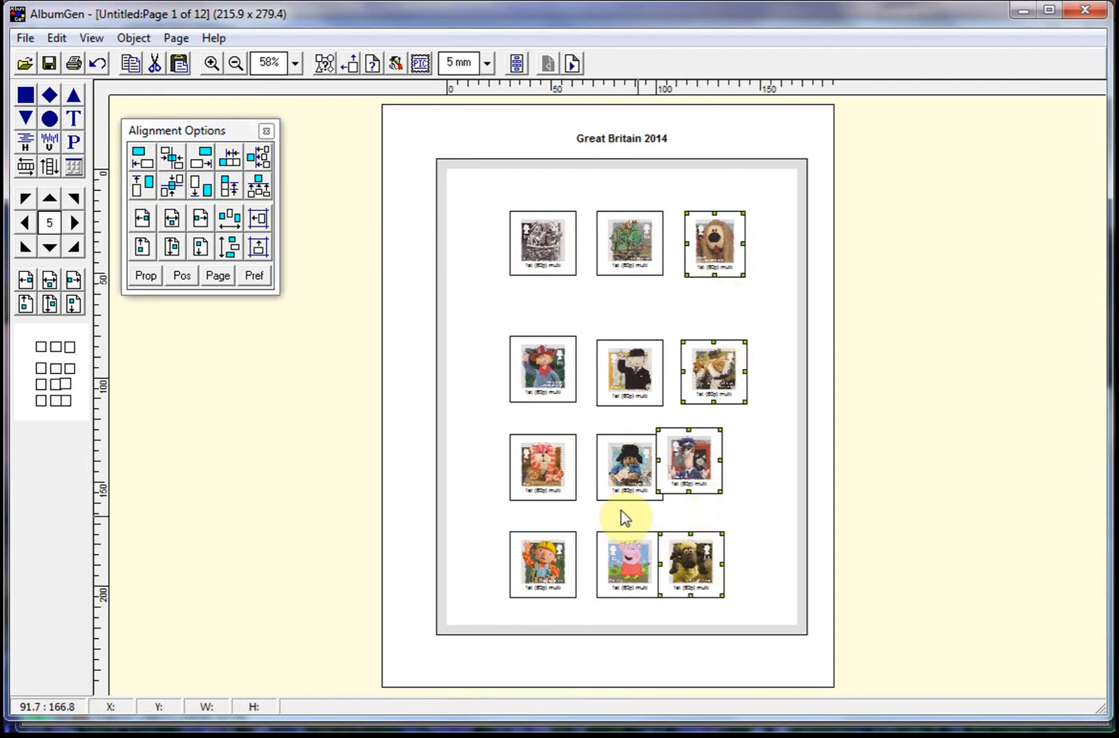
click(152, 156)
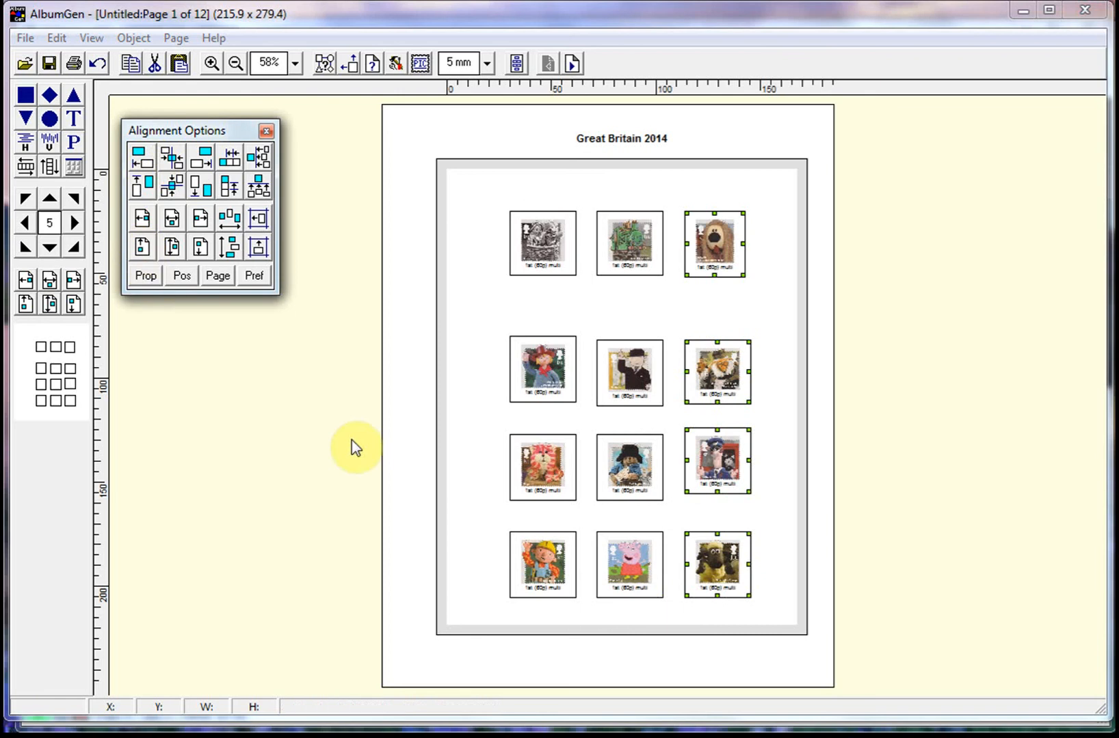
click(510, 317)
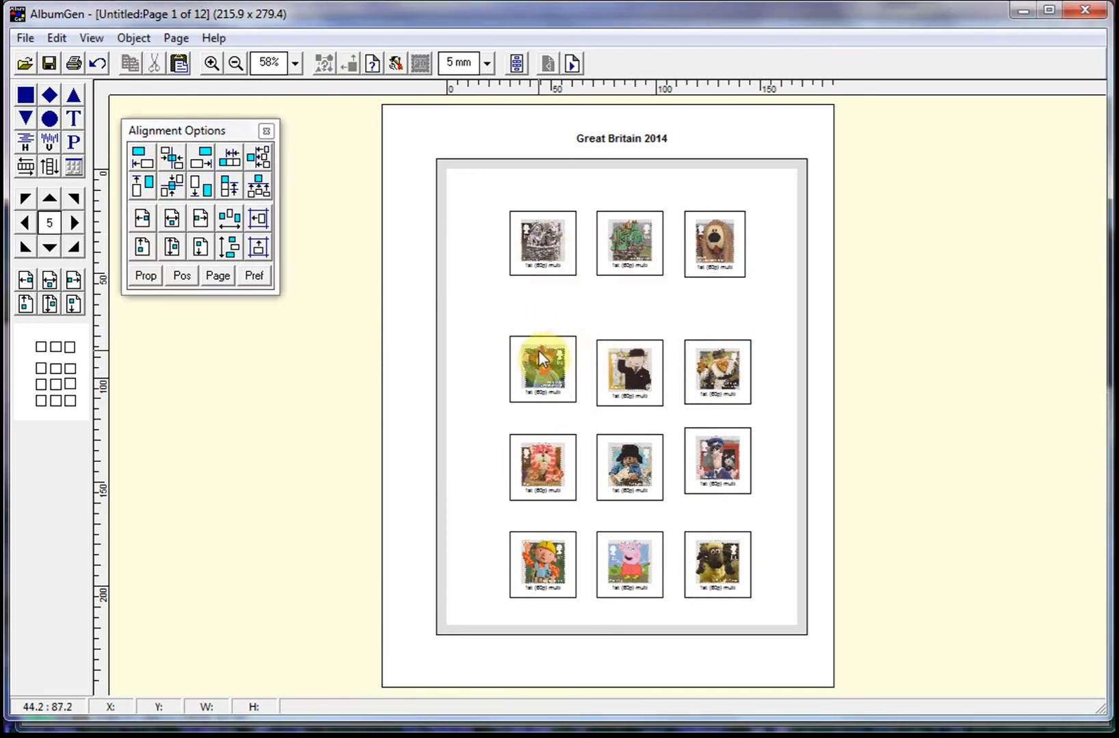
Align the top edges of the second row's three stamps with that row's first stamp.
click(538, 350)
shift+click(629, 372)
shift+click(718, 369)
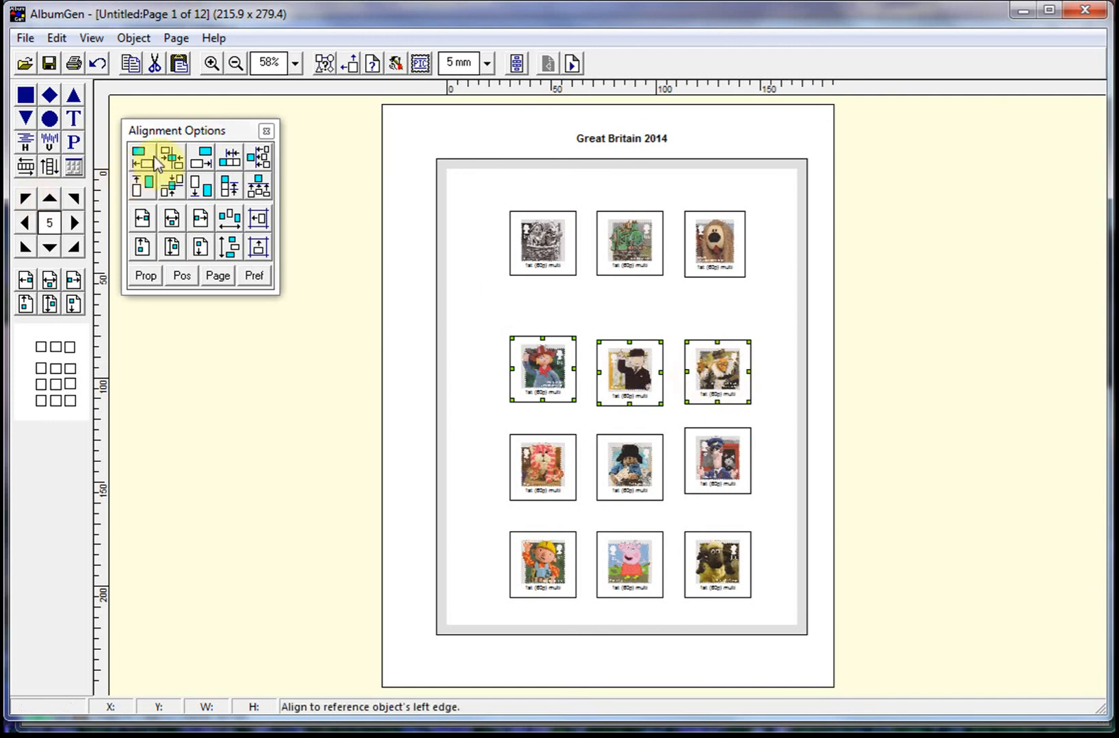
click(142, 183)
Align the top edges of the third row's three stamps with that row's first stamp.
click(530, 472)
shift+click(607, 484)
shift+click(711, 472)
click(171, 229)
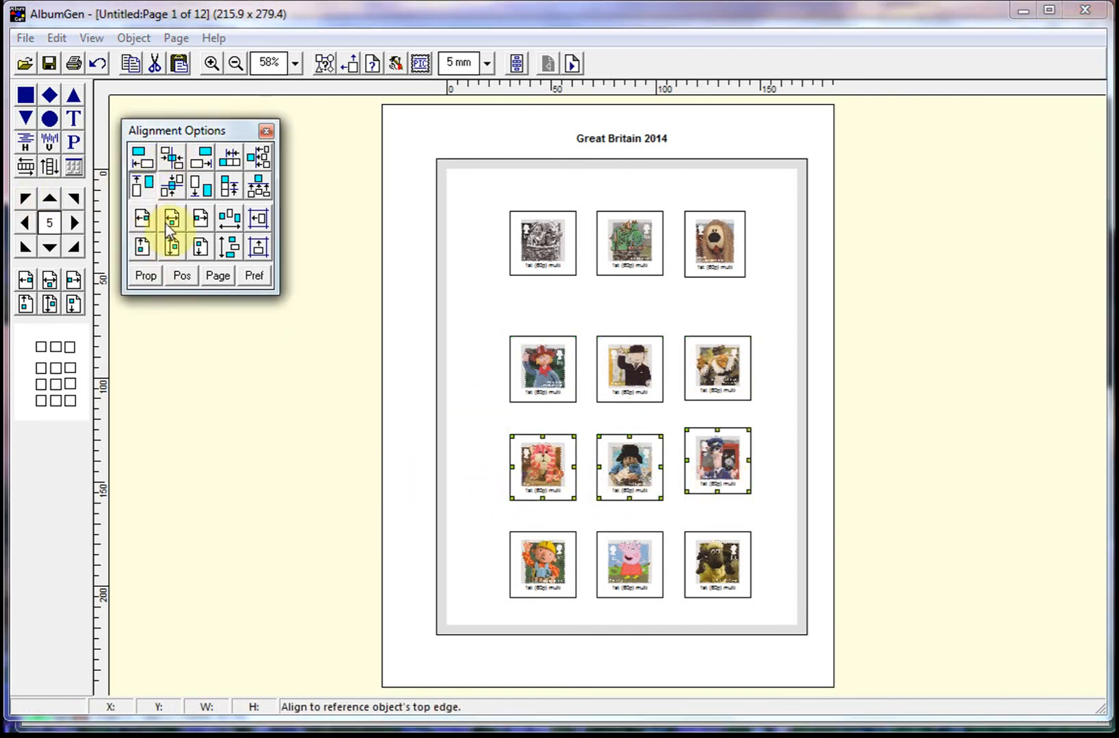
Align the top edges of the bottom row's three stamps with that row's first stamp.
click(520, 569)
shift+click(614, 583)
shift+click(716, 574)
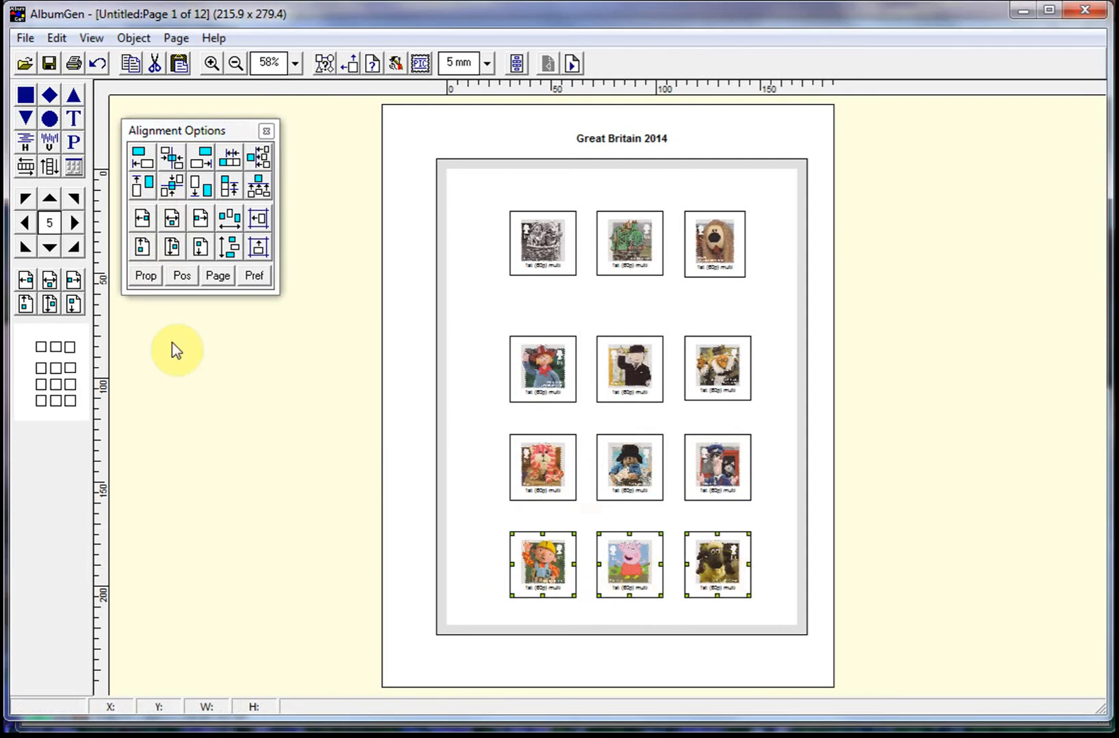
click(140, 186)
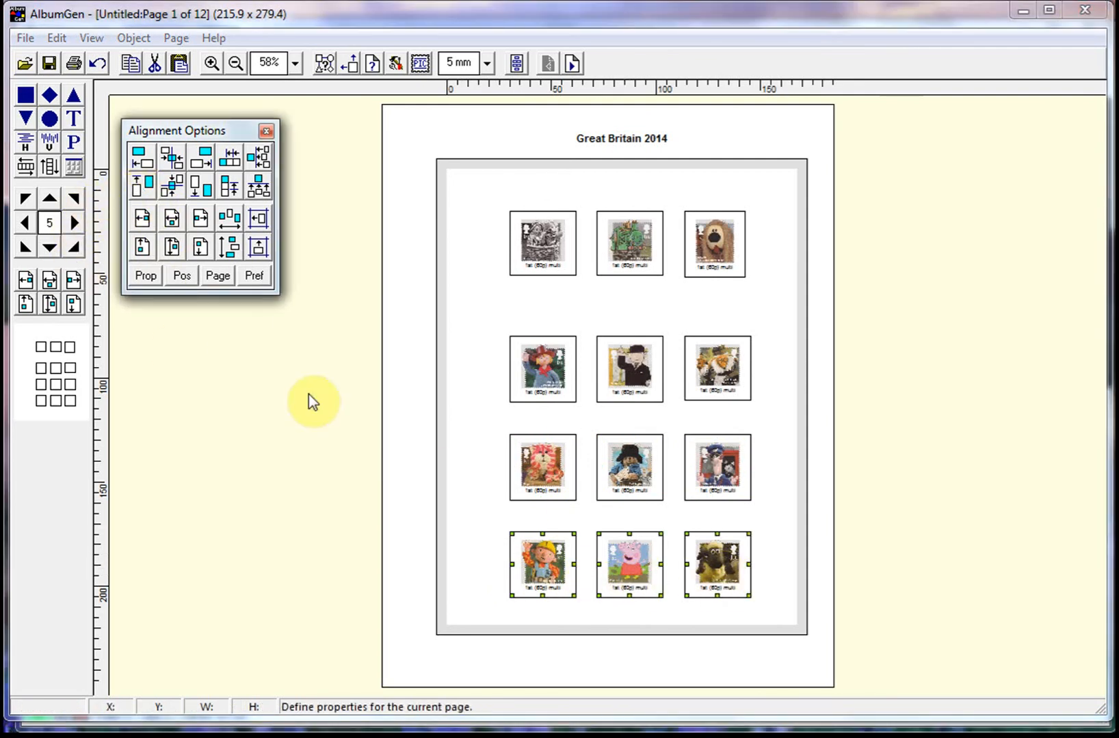
click(508, 399)
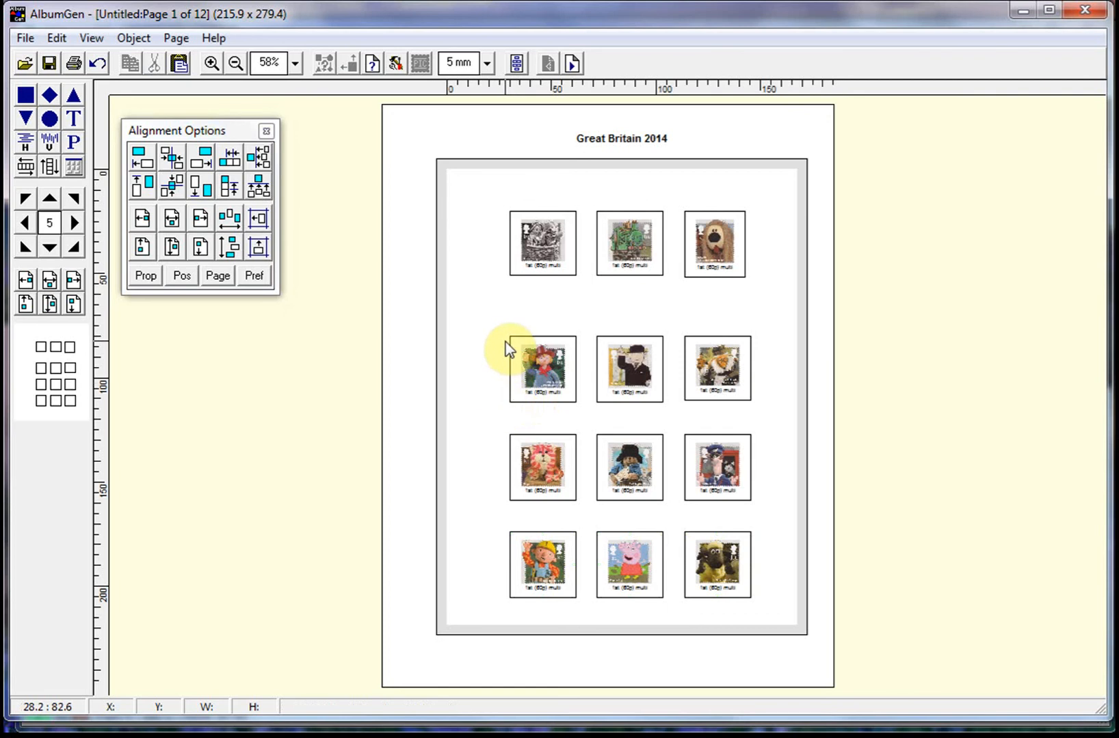
Group the three stamps of each of page 1's four rows so that every row forms one object.
drag(503, 194, 745, 303)
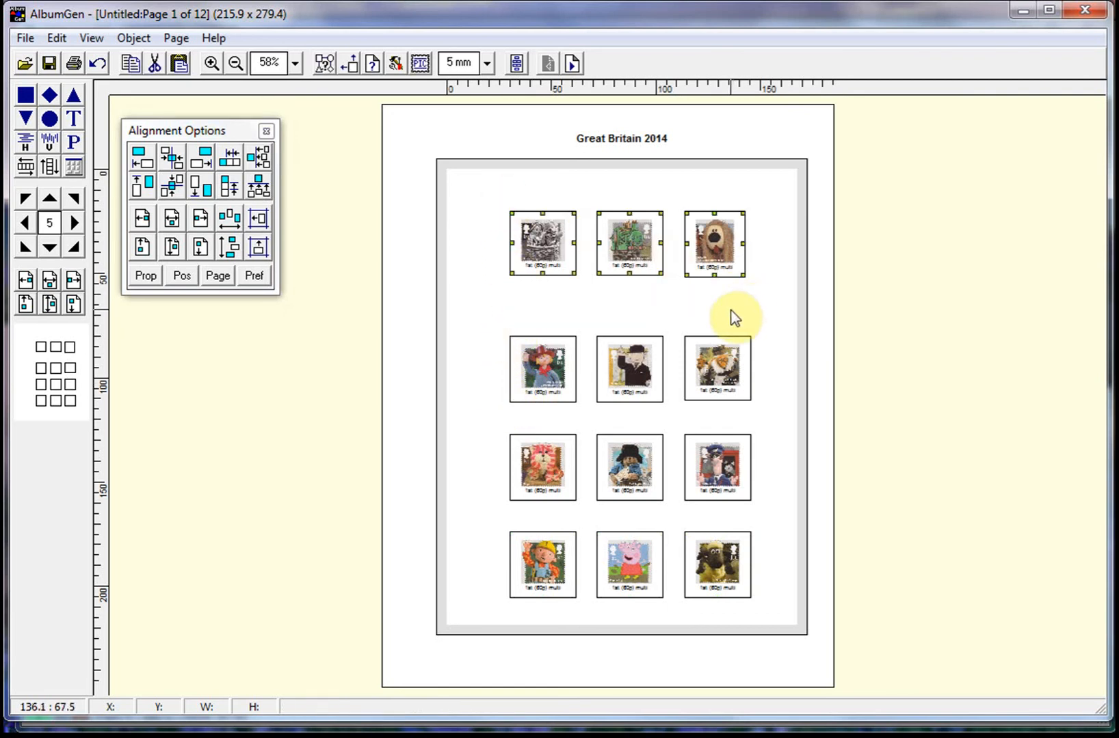
drag(497, 318, 789, 416)
drag(501, 428, 773, 522)
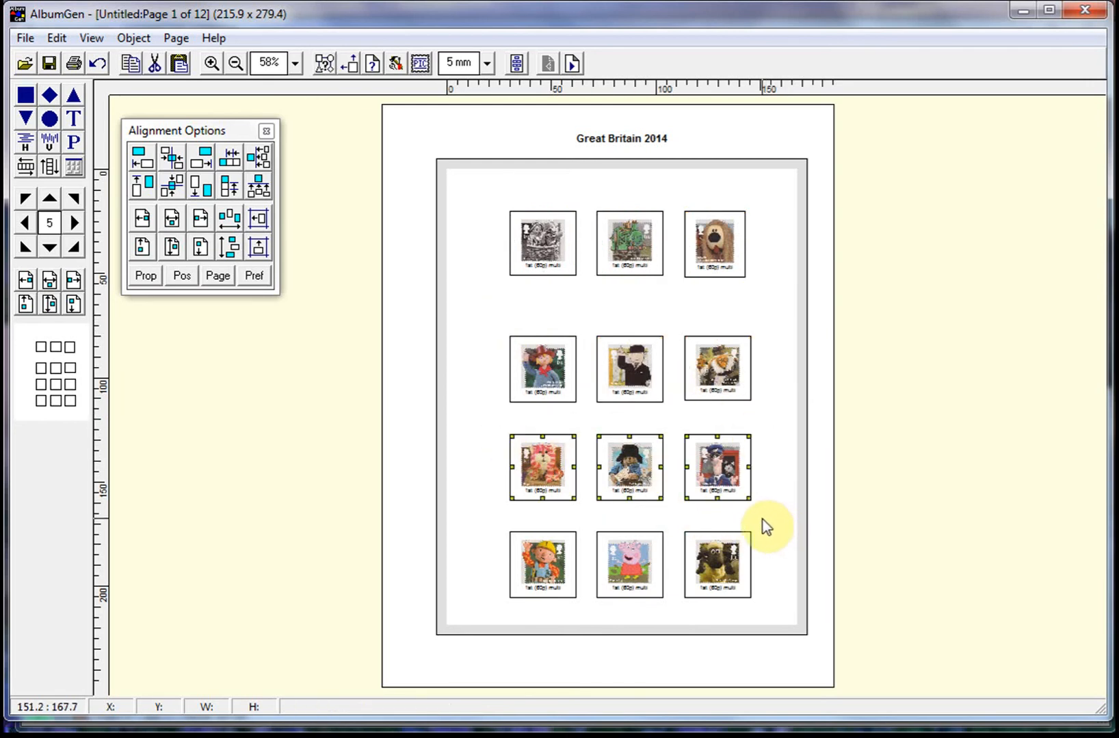
click(503, 517)
drag(502, 518, 761, 614)
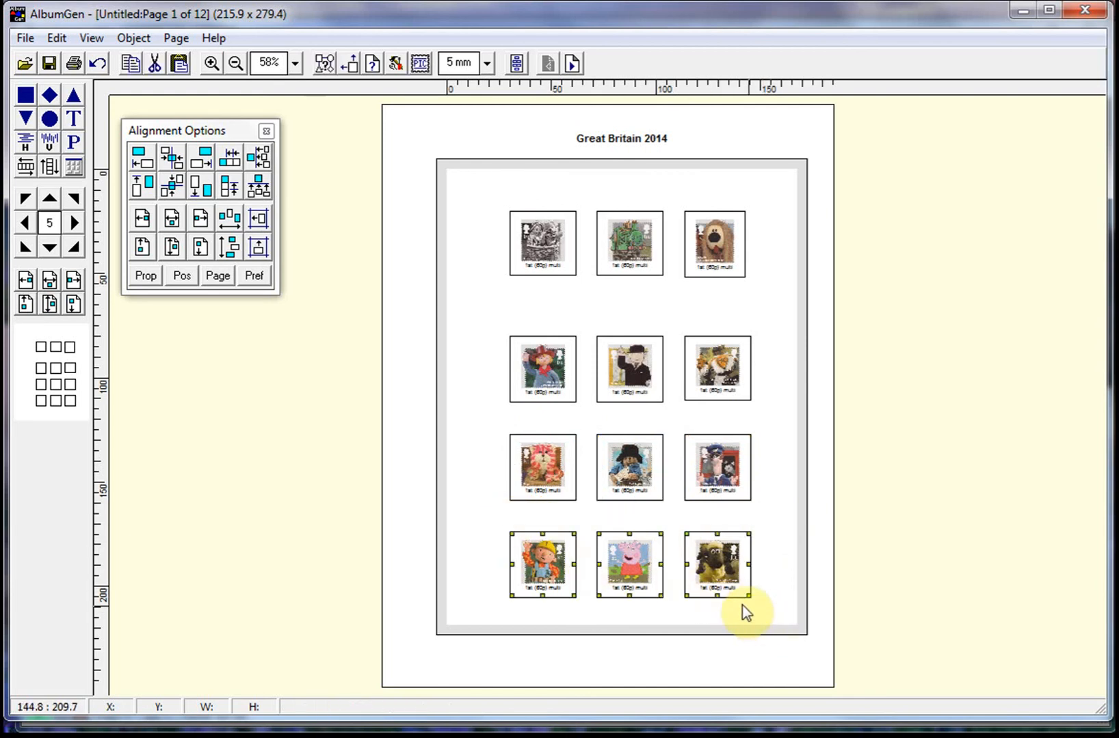
Space the four grouped rows evenly in the vertical direction between the top and bottom rows.
click(542, 249)
shift+click(547, 565)
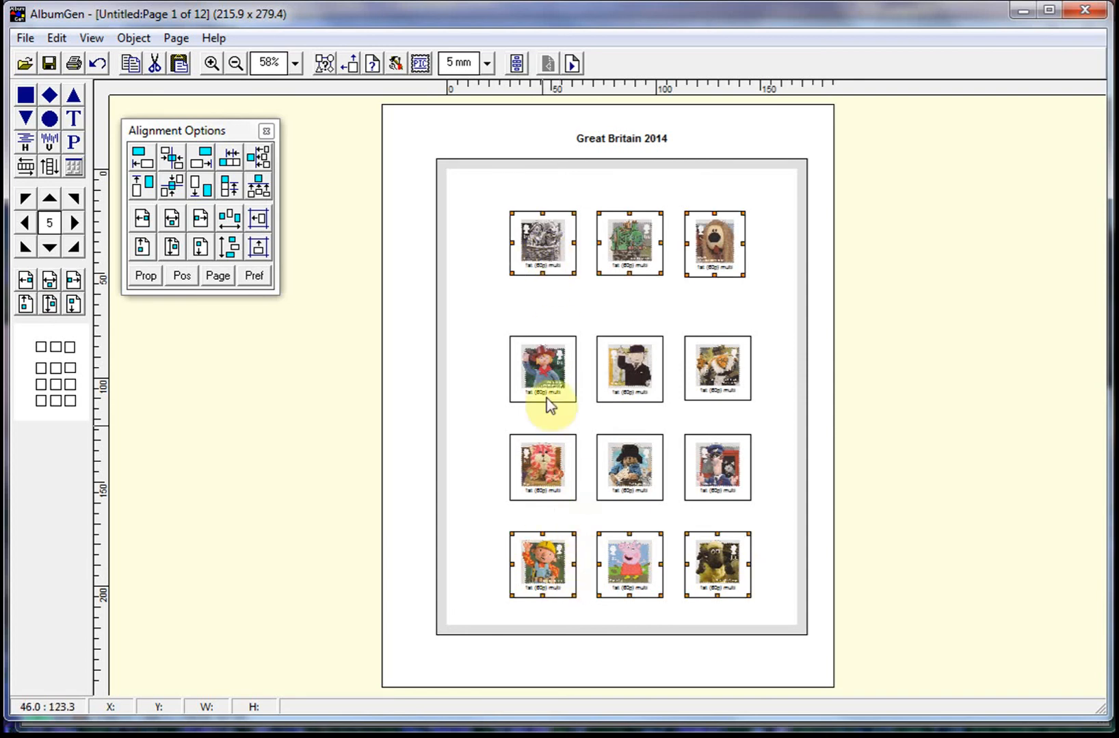
shift+click(559, 470)
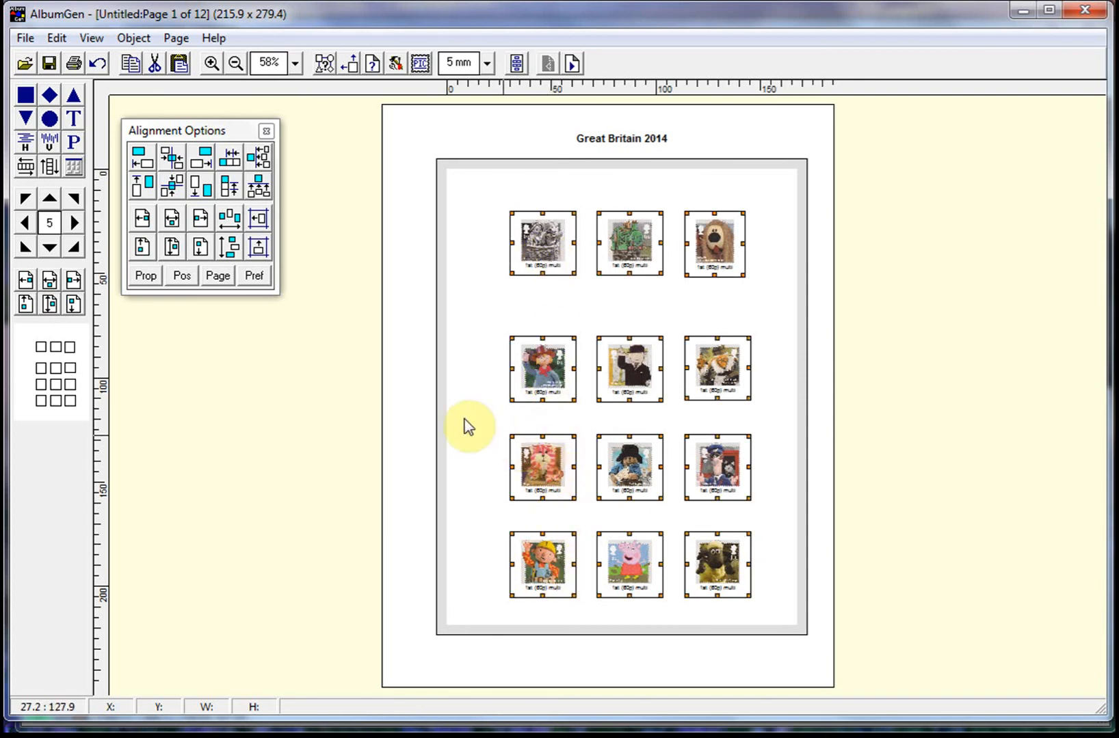
click(229, 246)
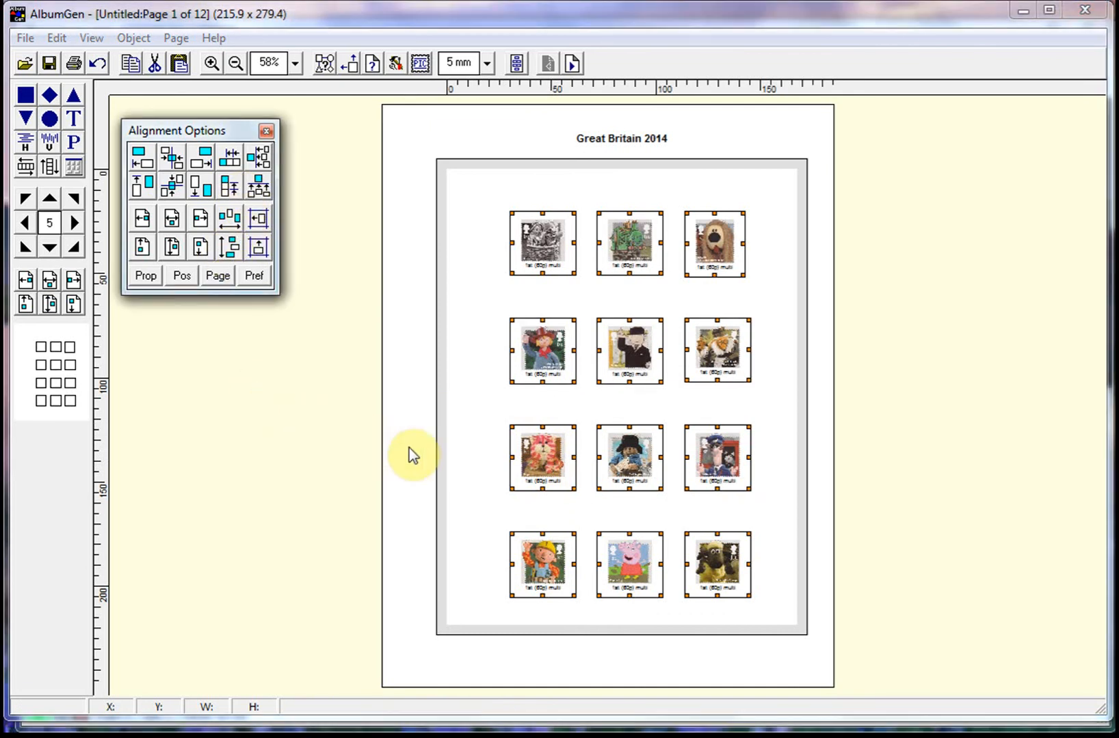
click(486, 447)
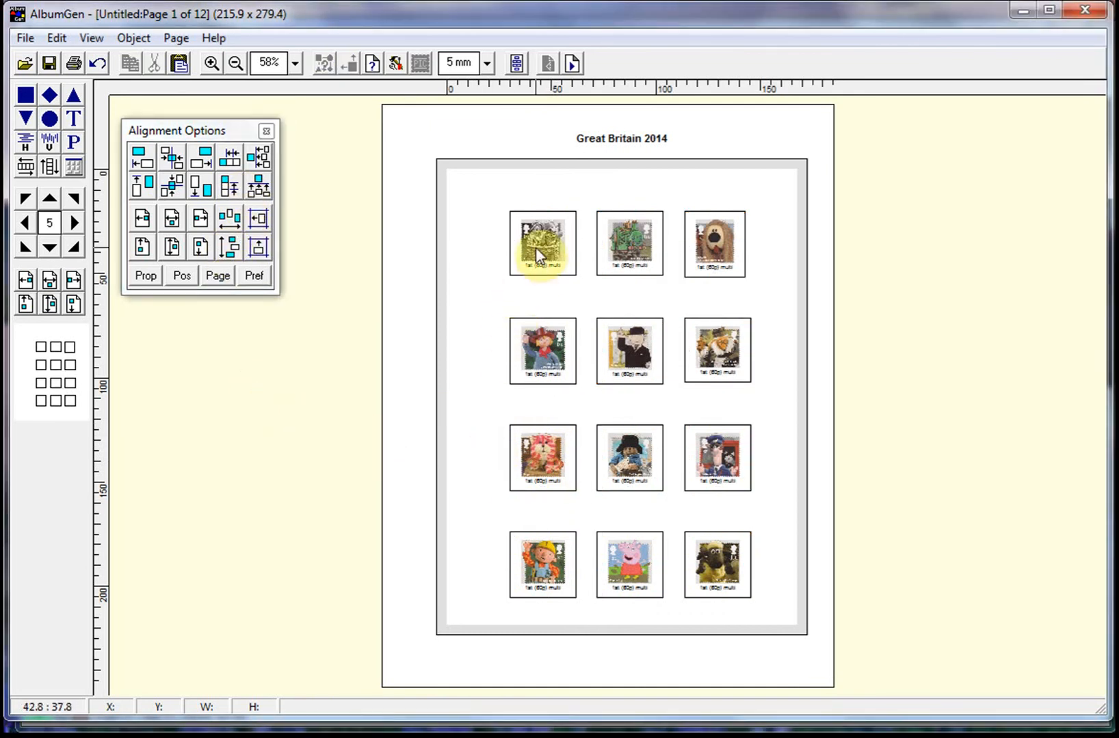
click(513, 236)
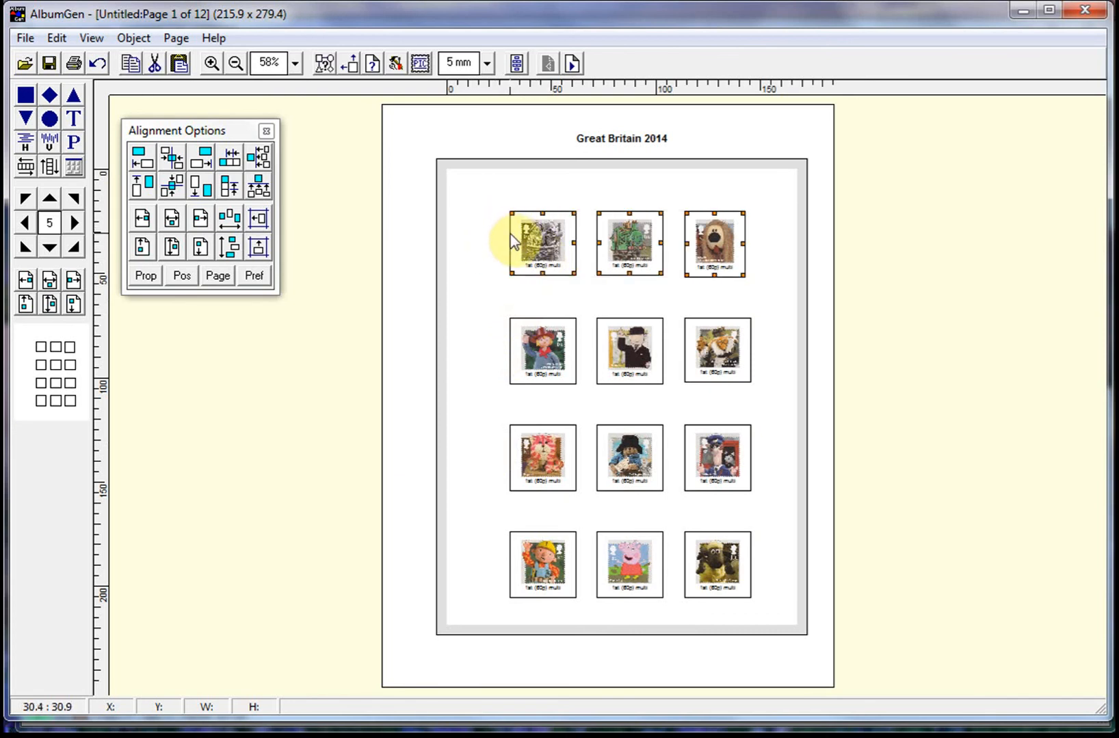
click(612, 304)
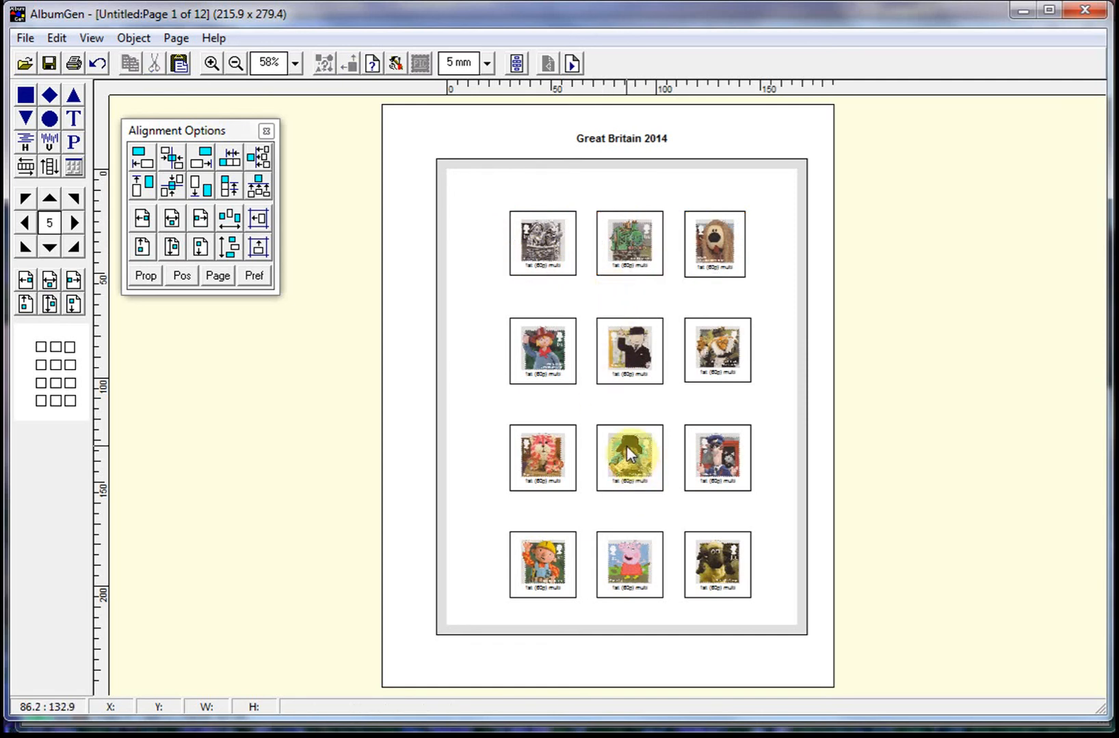
Go to page 2 and move all six horse stamps together about 15 mm right and 10 mm up.
click(573, 65)
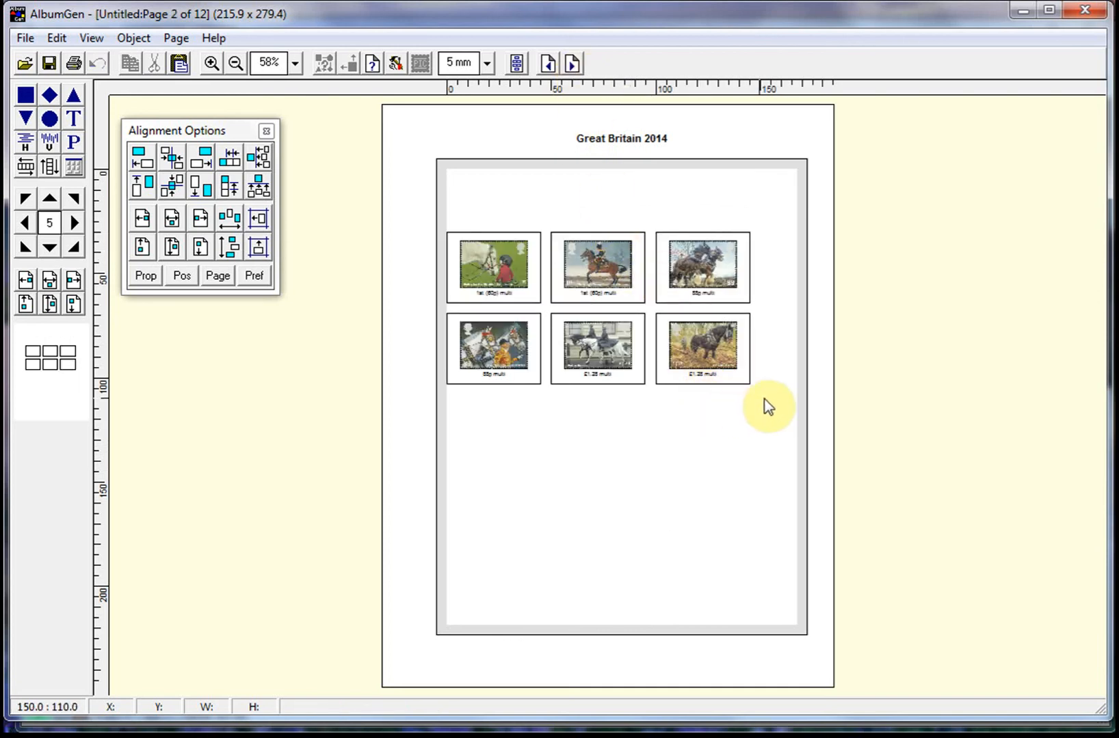
drag(763, 397, 427, 213)
drag(581, 282, 612, 261)
click(607, 404)
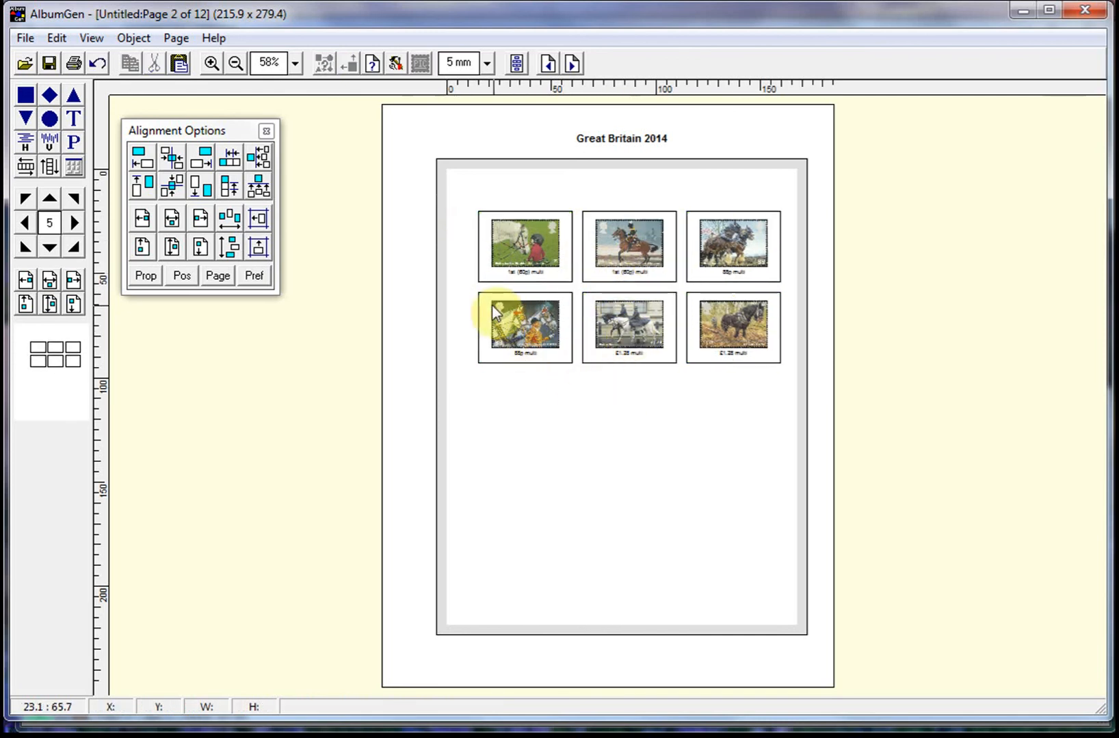
Nudge the lower row of three horse stamps on page 2 down by 10 mm.
drag(801, 384, 461, 286)
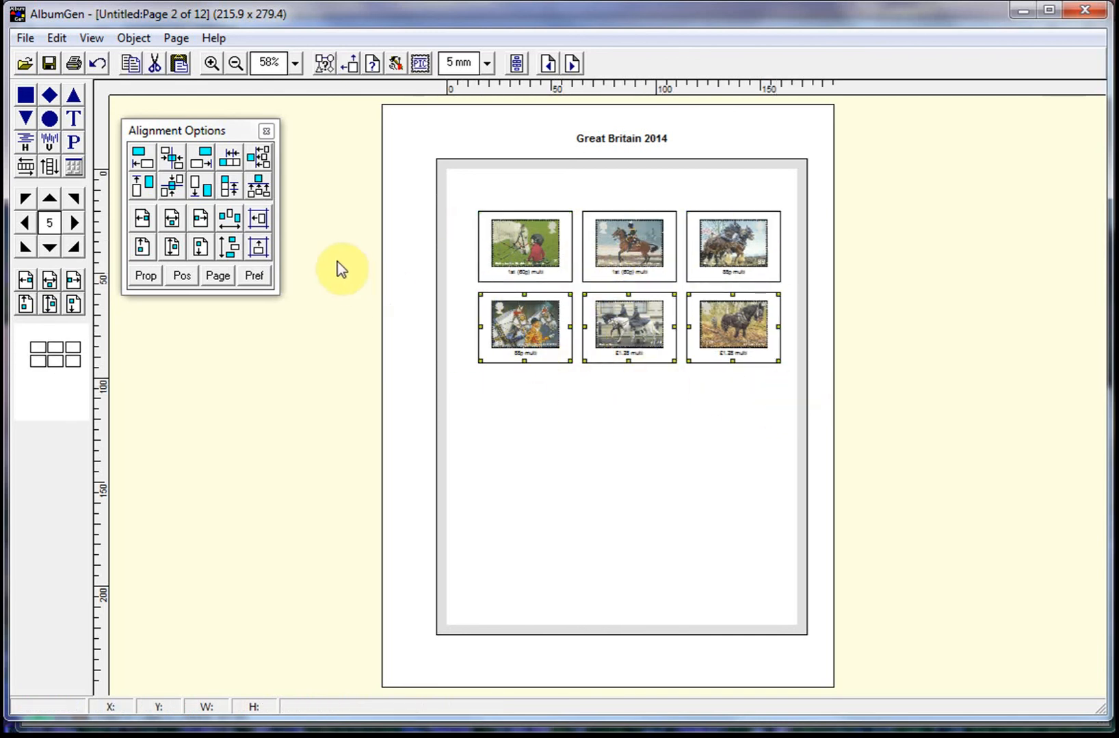
key(Down)
key(Down)
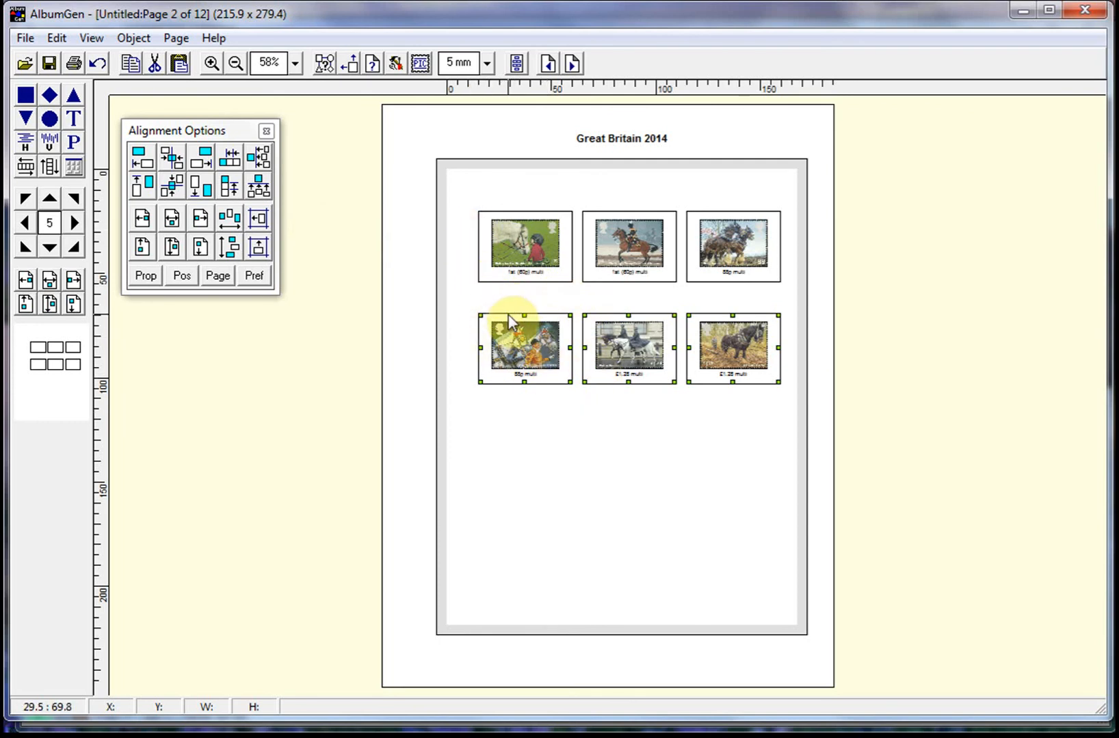
Group each row of three horse stamps and centre both rows horizontally within the page border.
drag(472, 206, 784, 320)
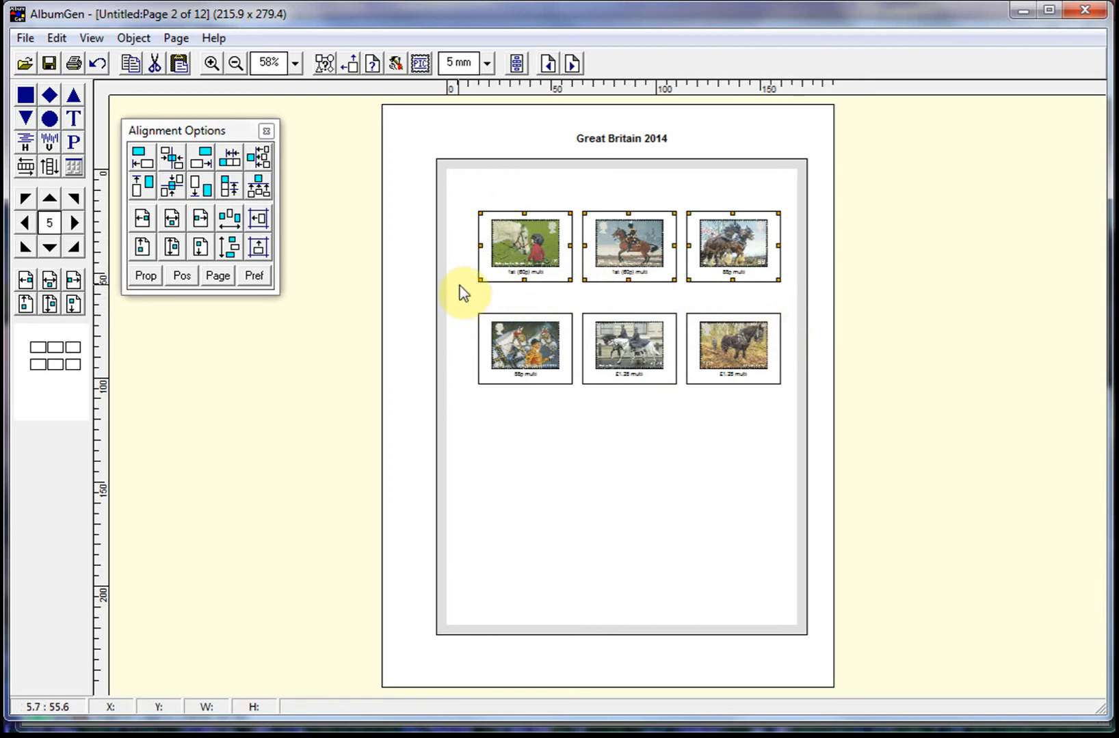
click(54, 284)
click(511, 354)
click(48, 280)
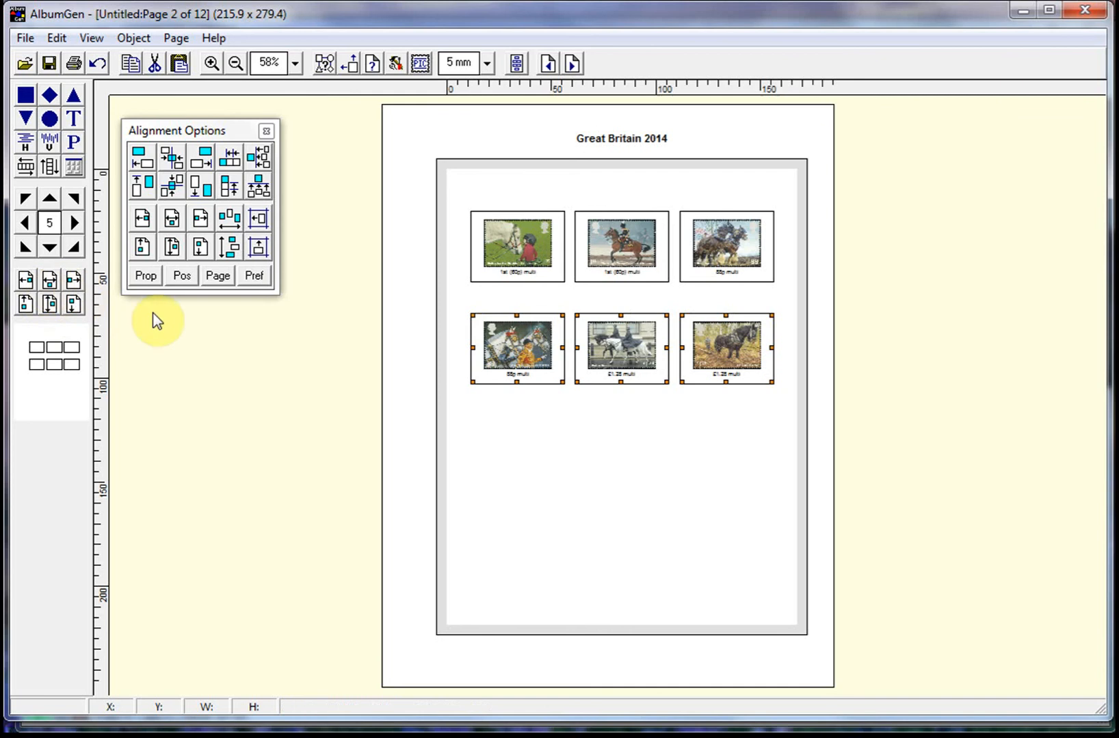
click(566, 187)
Bring the two footballer stamps from page 3 onto page 2, placing them below the horse stamps at about X 45, Y 140 mm.
click(573, 67)
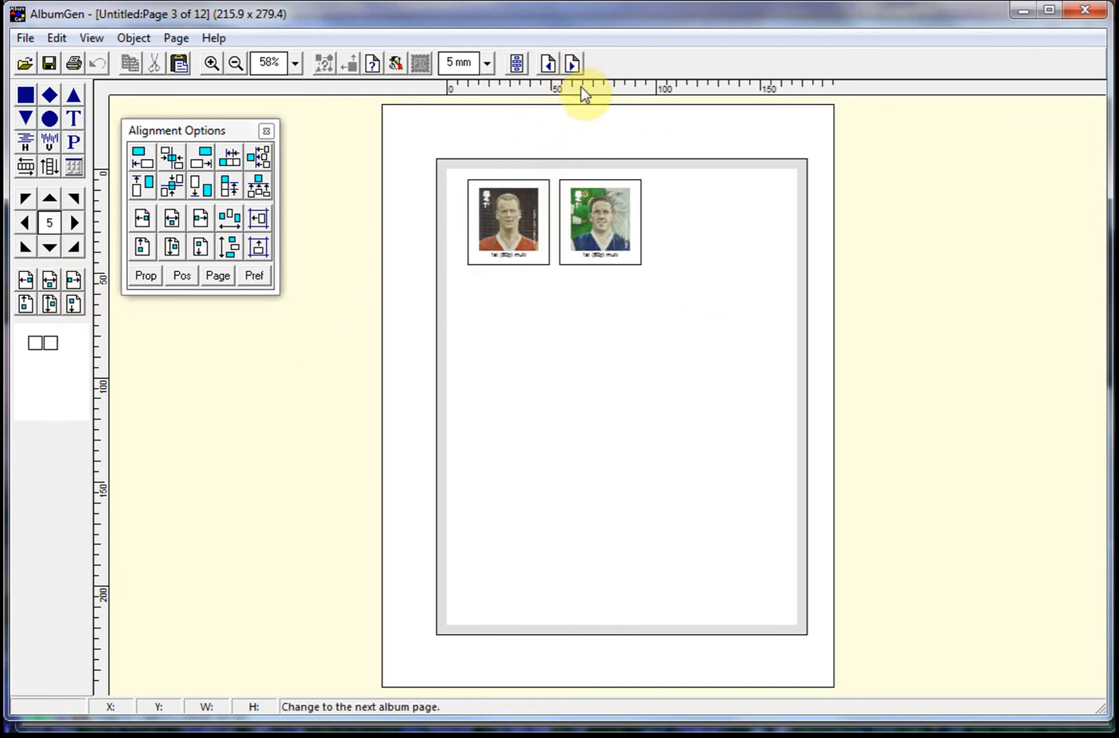
click(521, 216)
shift+click(597, 232)
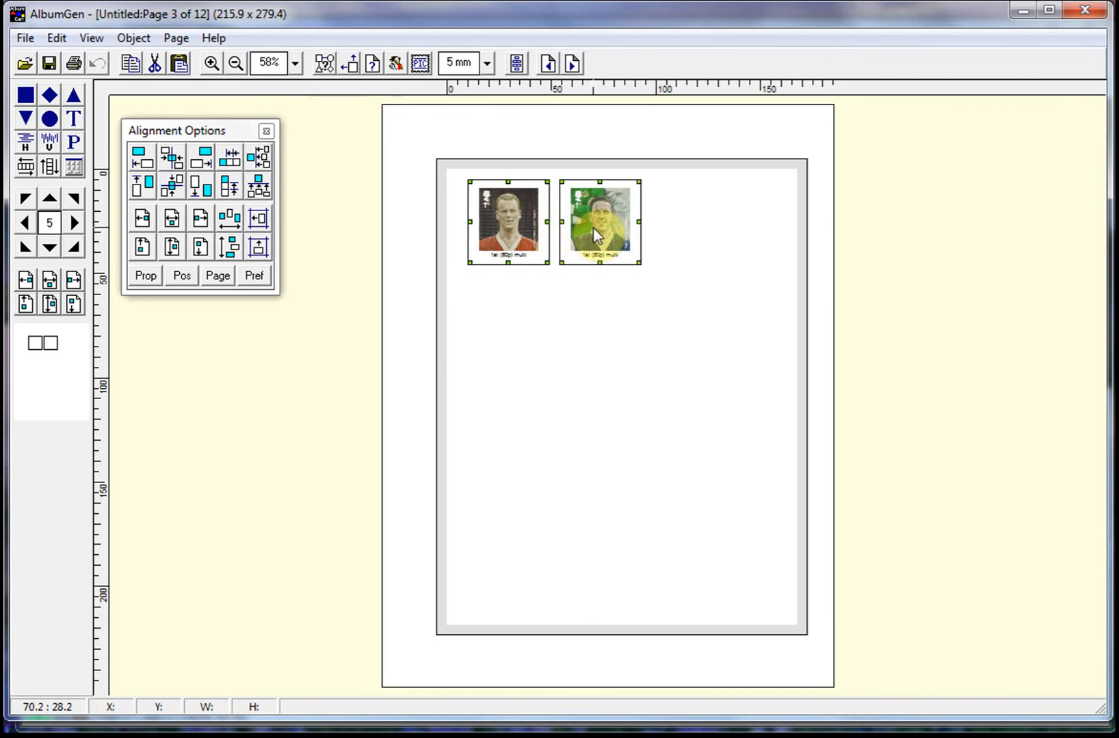
click(548, 64)
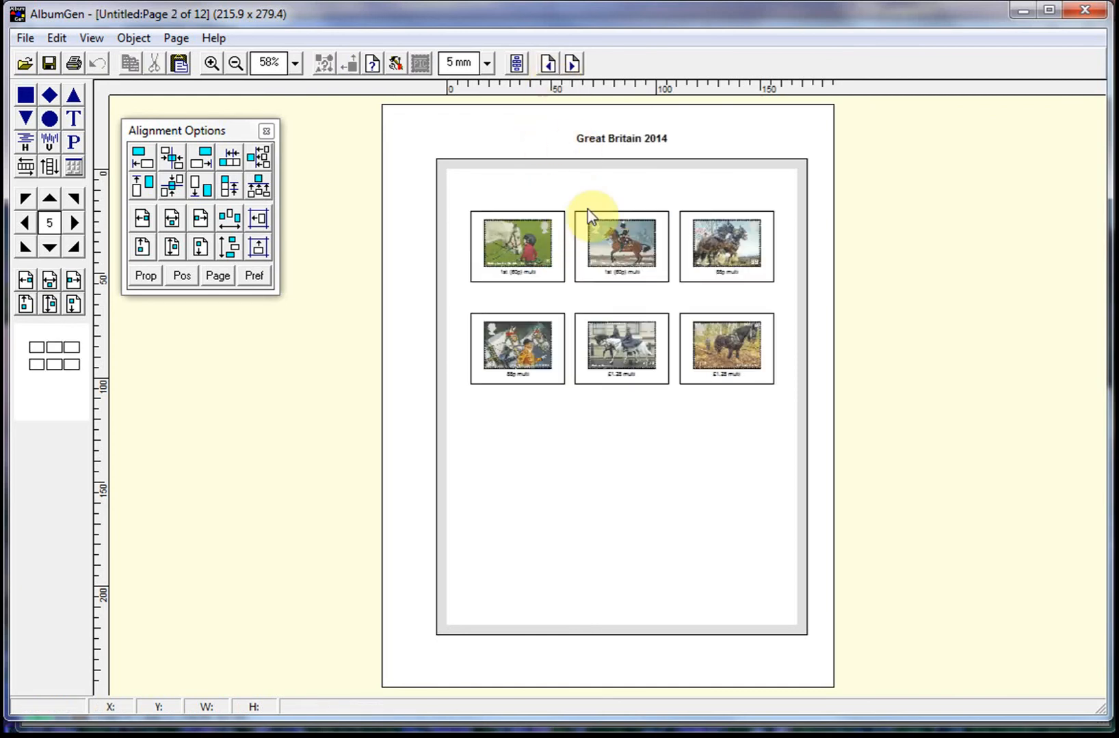
key(ctrl+v)
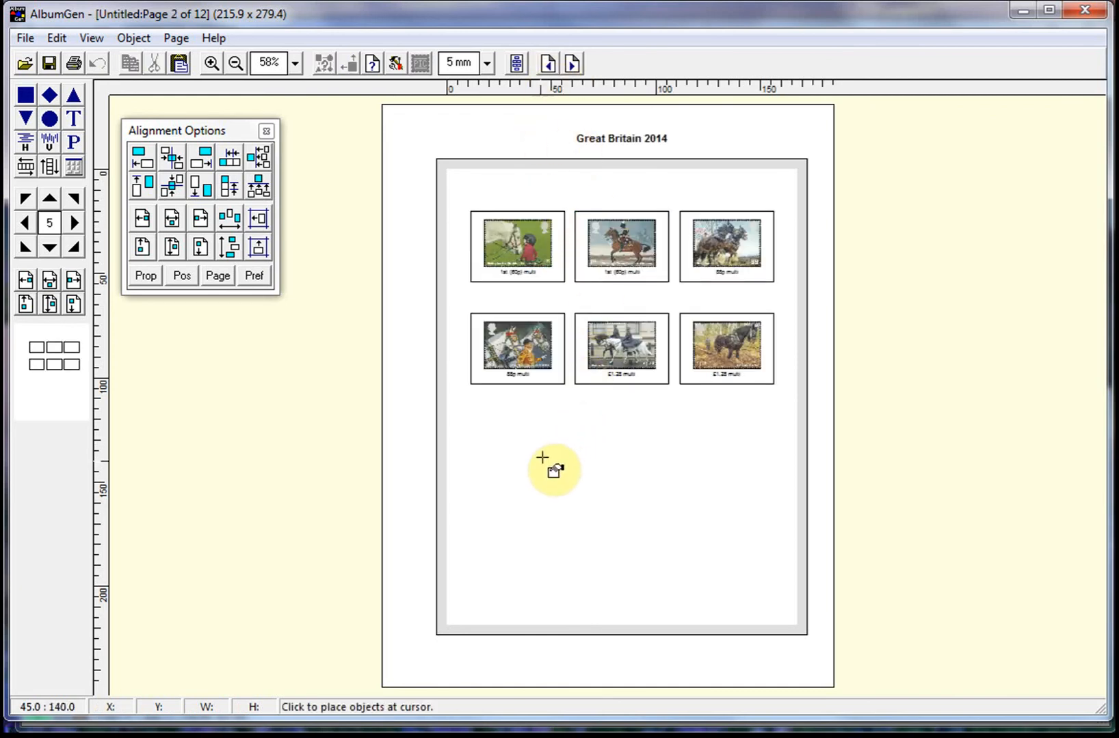
click(542, 462)
Widen the gap between the two footballer stamps by moving the red-shirted player's stamp 15 mm left, to X 30 mm.
click(604, 399)
drag(604, 487, 573, 487)
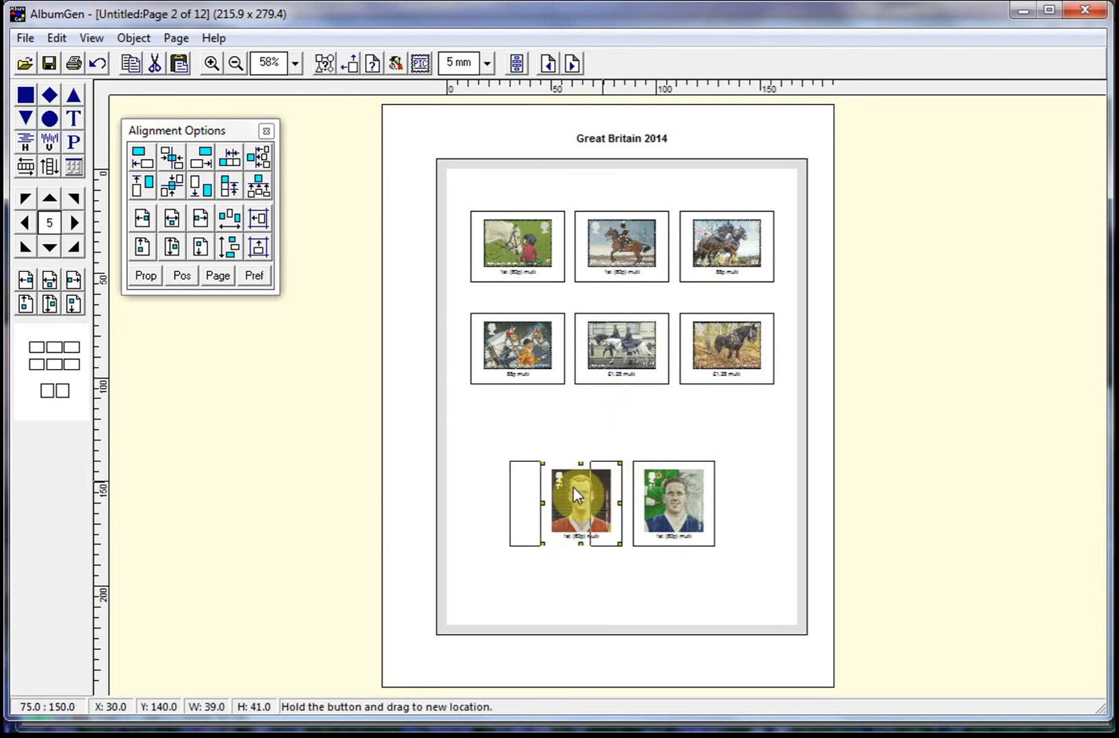
click(673, 492)
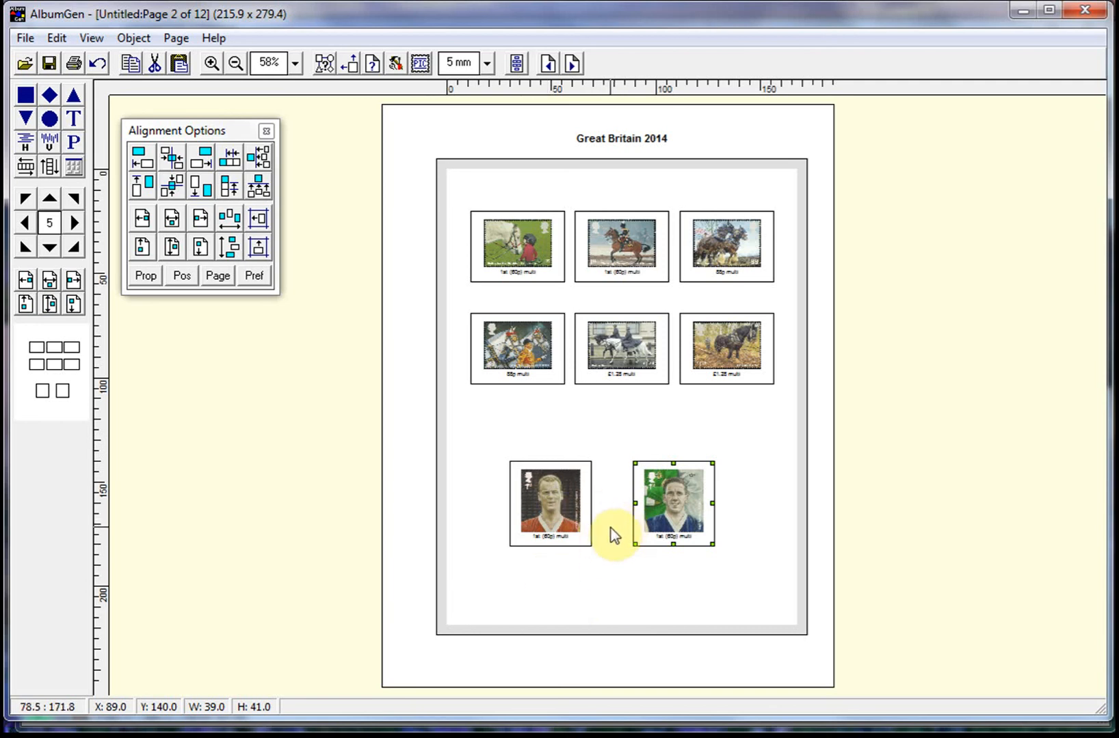
click(573, 64)
click(573, 65)
click(573, 64)
click(573, 64)
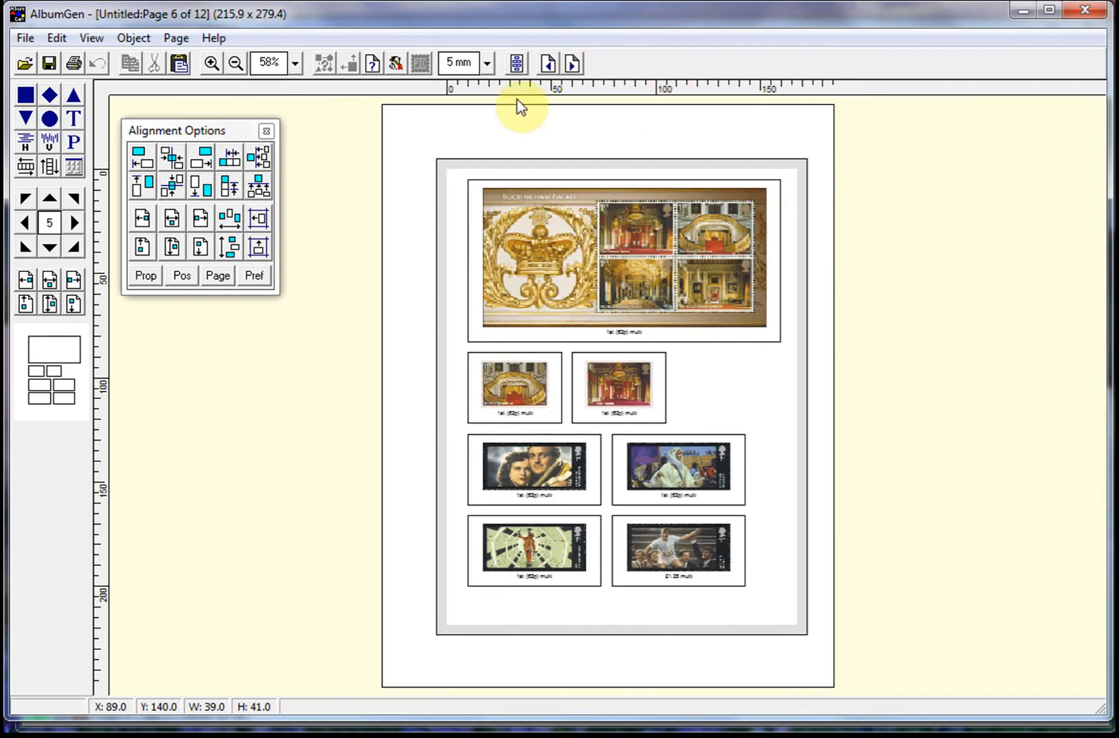
Open the album file GB2014.agp without saving the current untitled album.
click(26, 38)
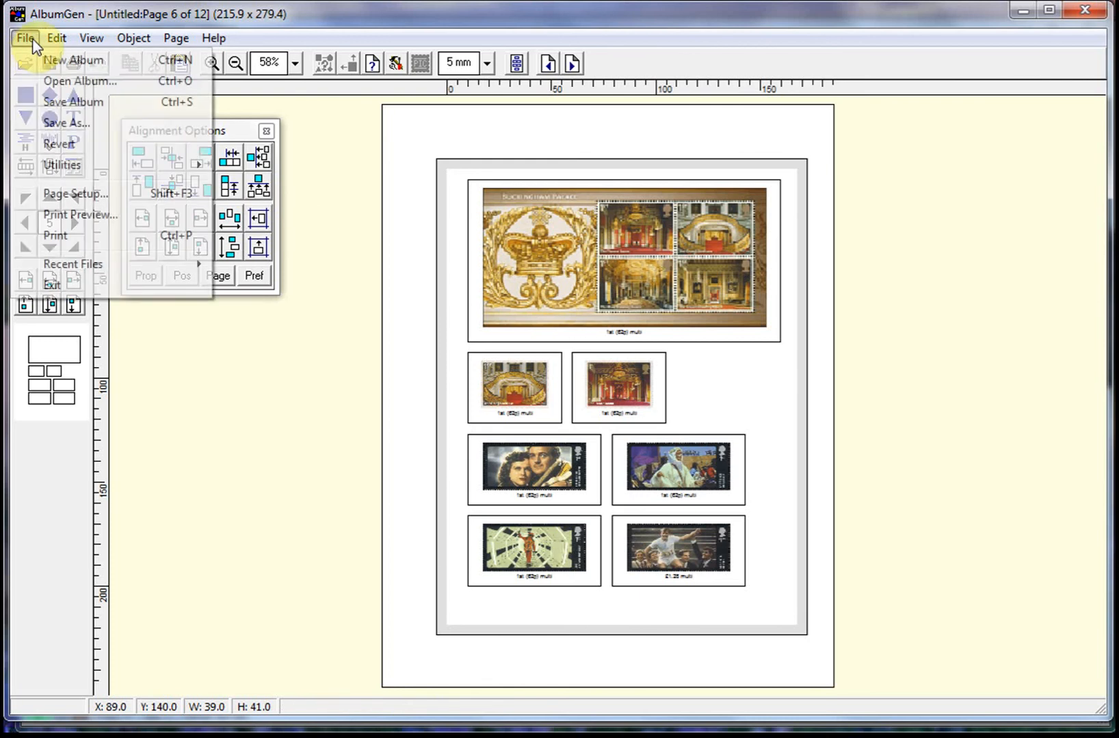
click(50, 83)
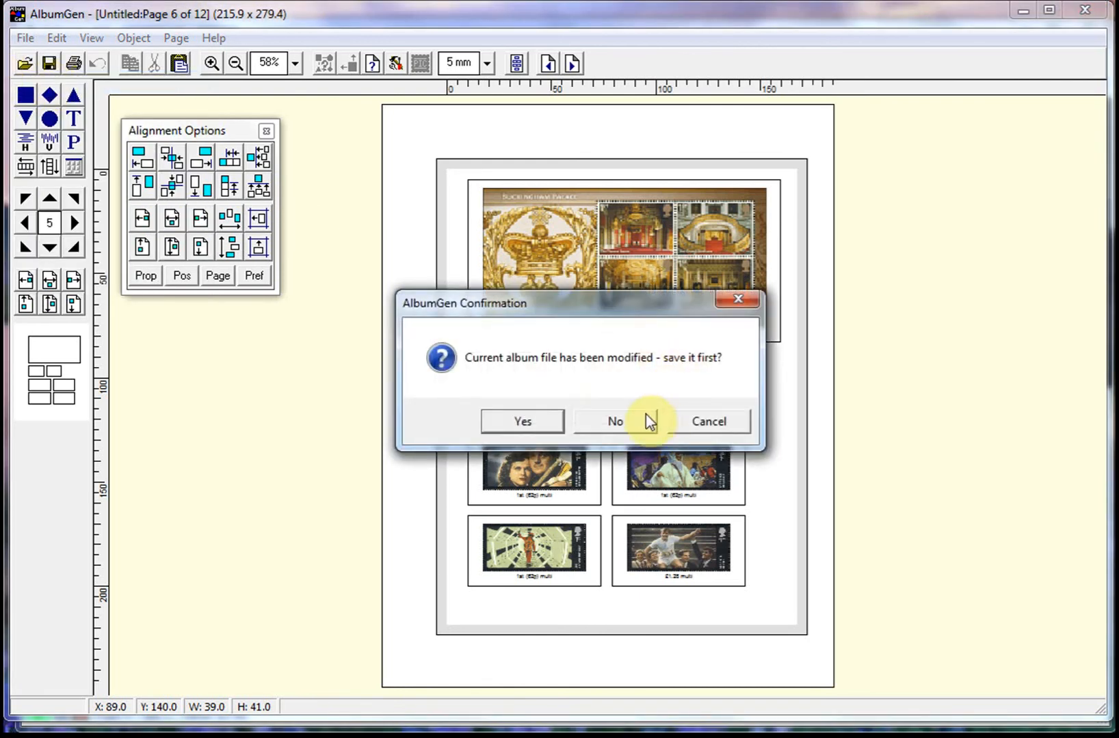
click(625, 421)
click(456, 257)
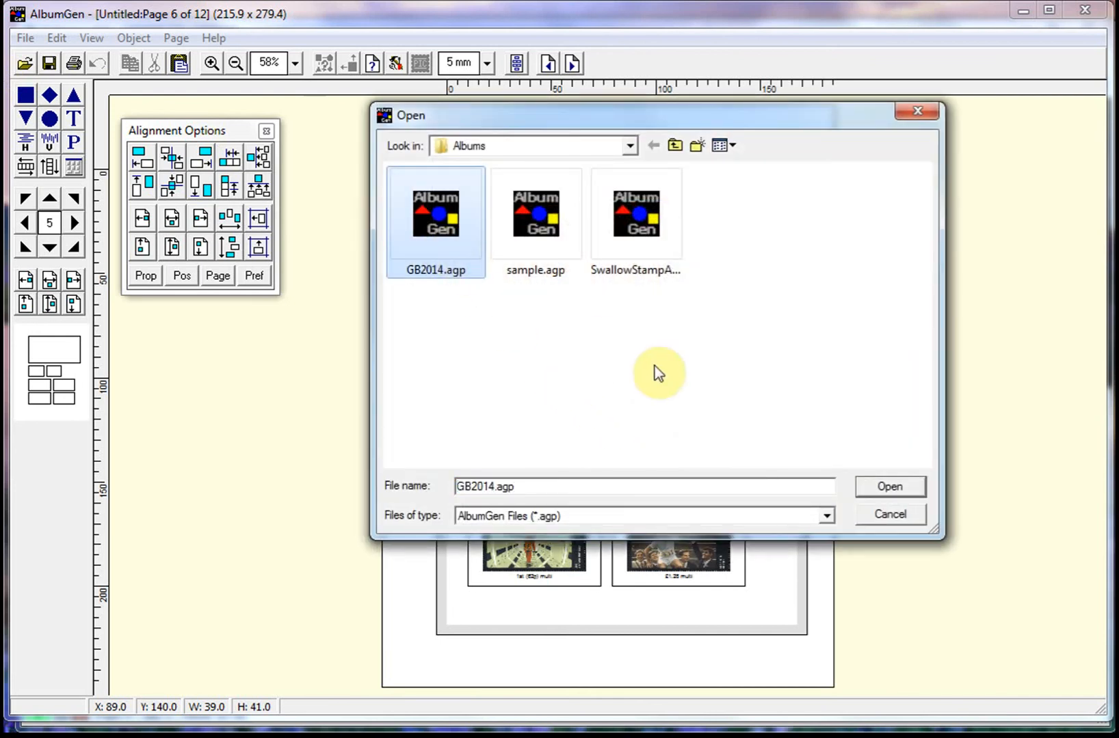
click(873, 489)
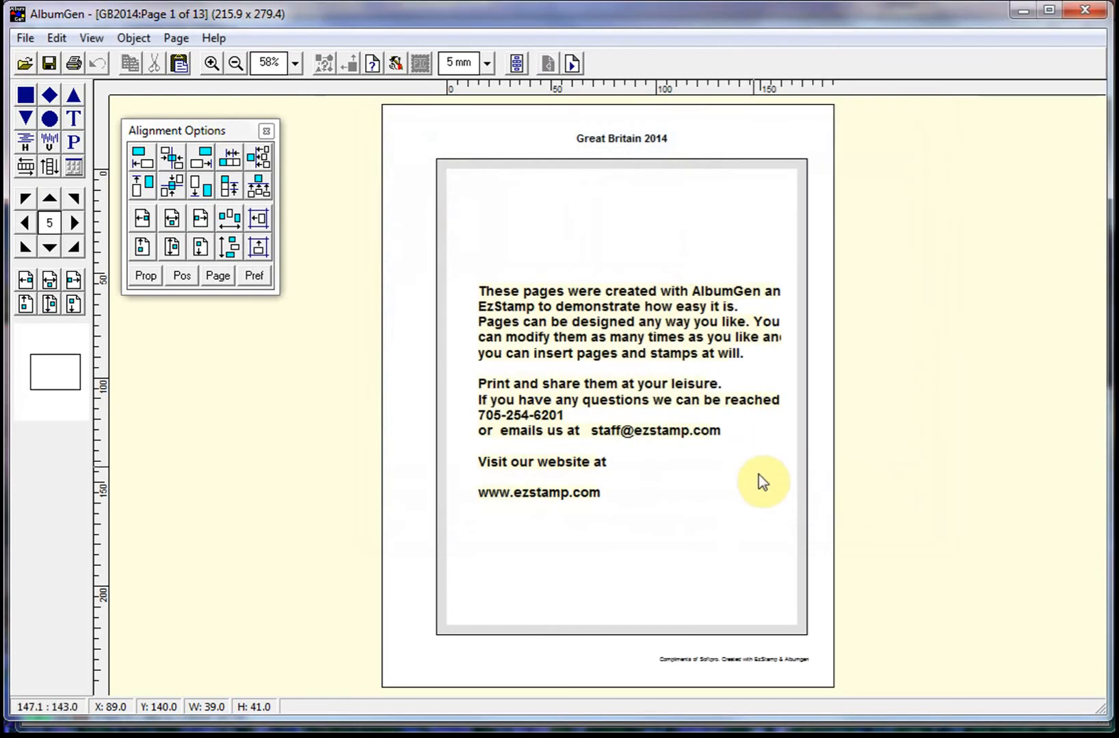
Page through the GB2014 album from page 1 to page 13, examining how the stamps are arranged on each page.
click(572, 64)
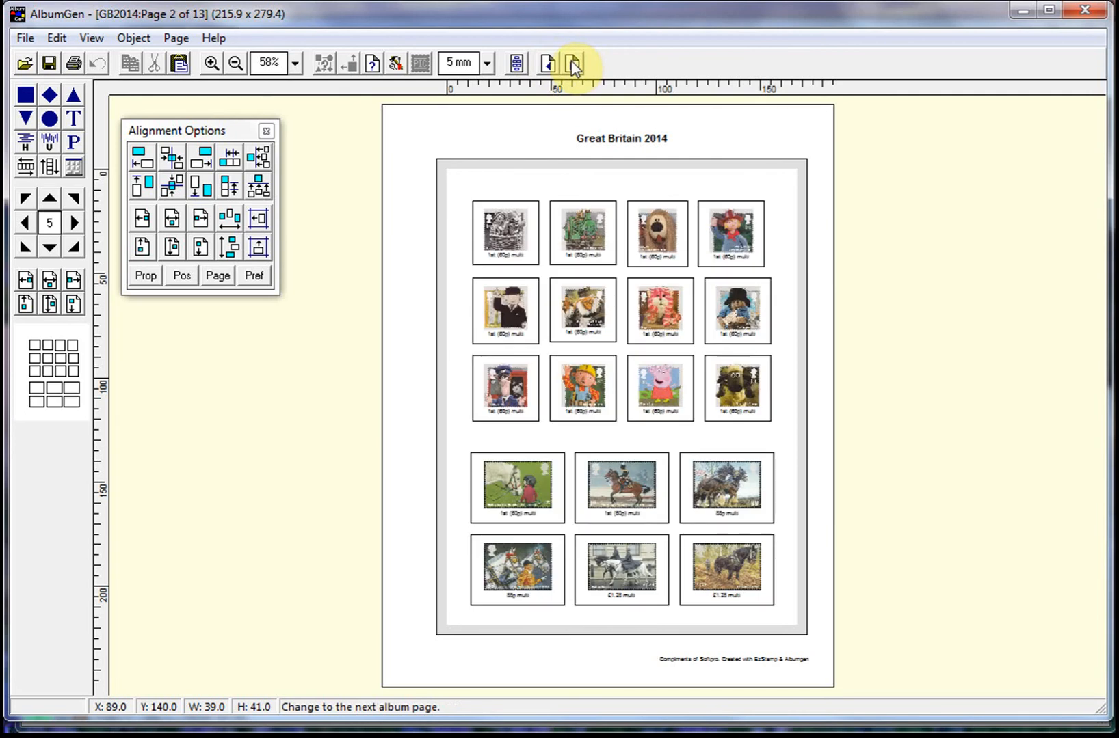
click(573, 63)
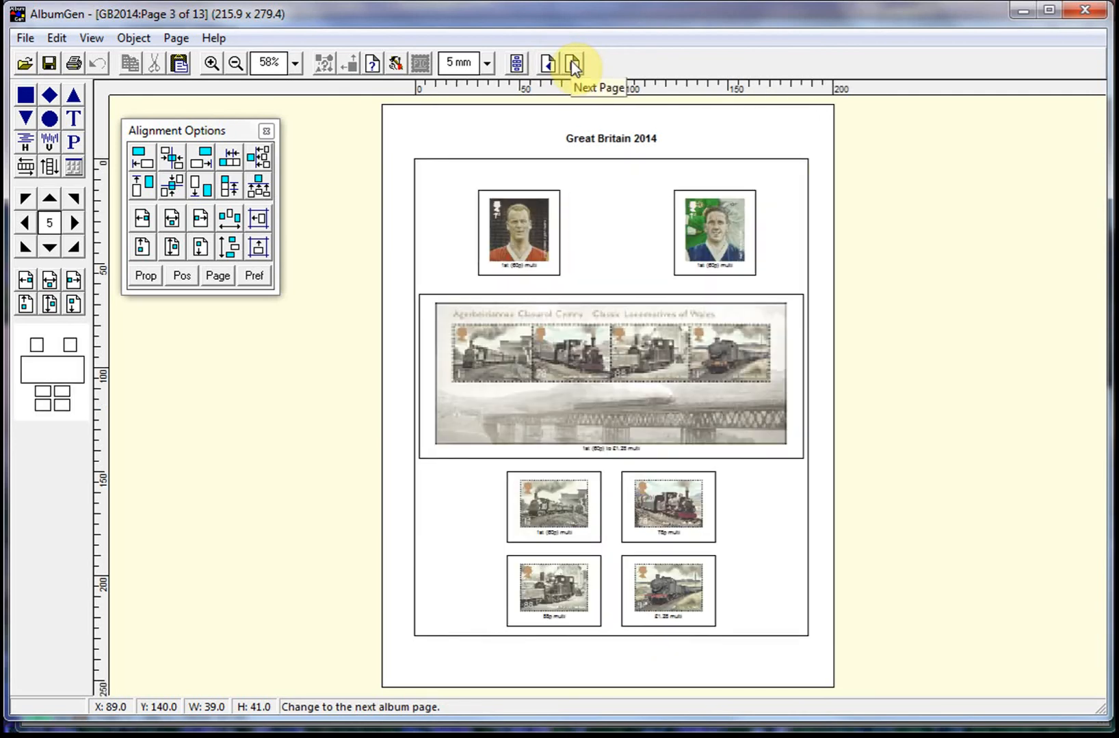
click(572, 64)
click(572, 63)
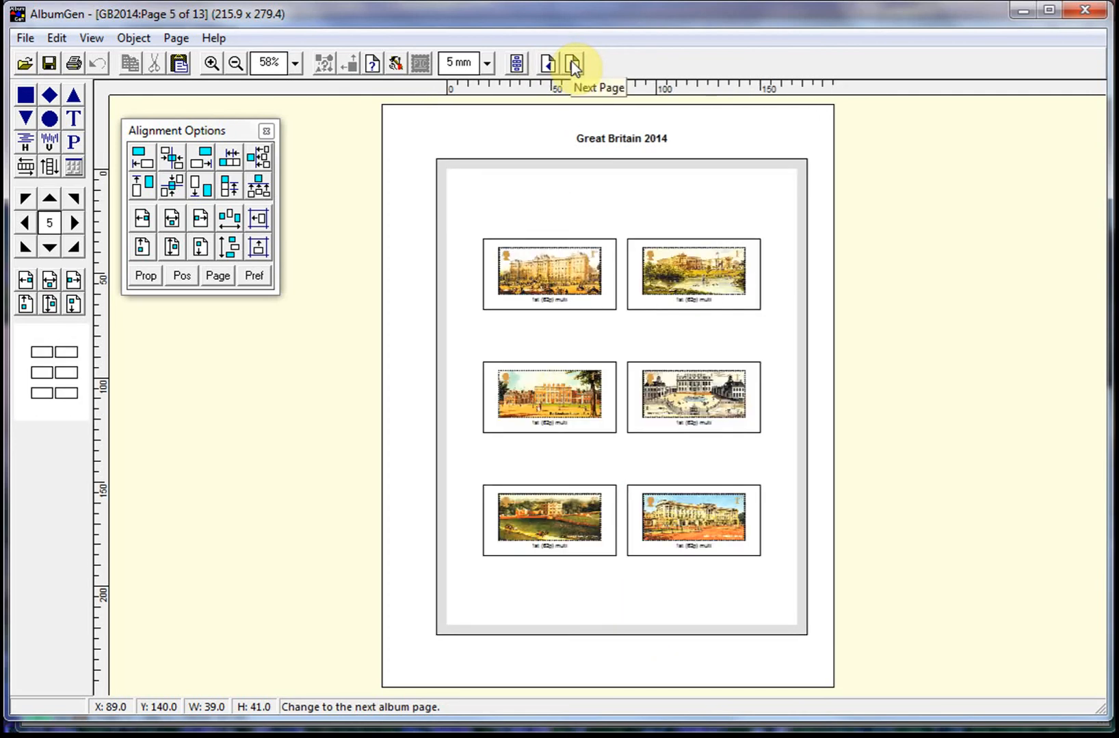
click(572, 64)
click(573, 63)
click(573, 63)
click(572, 64)
click(572, 63)
click(572, 64)
click(573, 64)
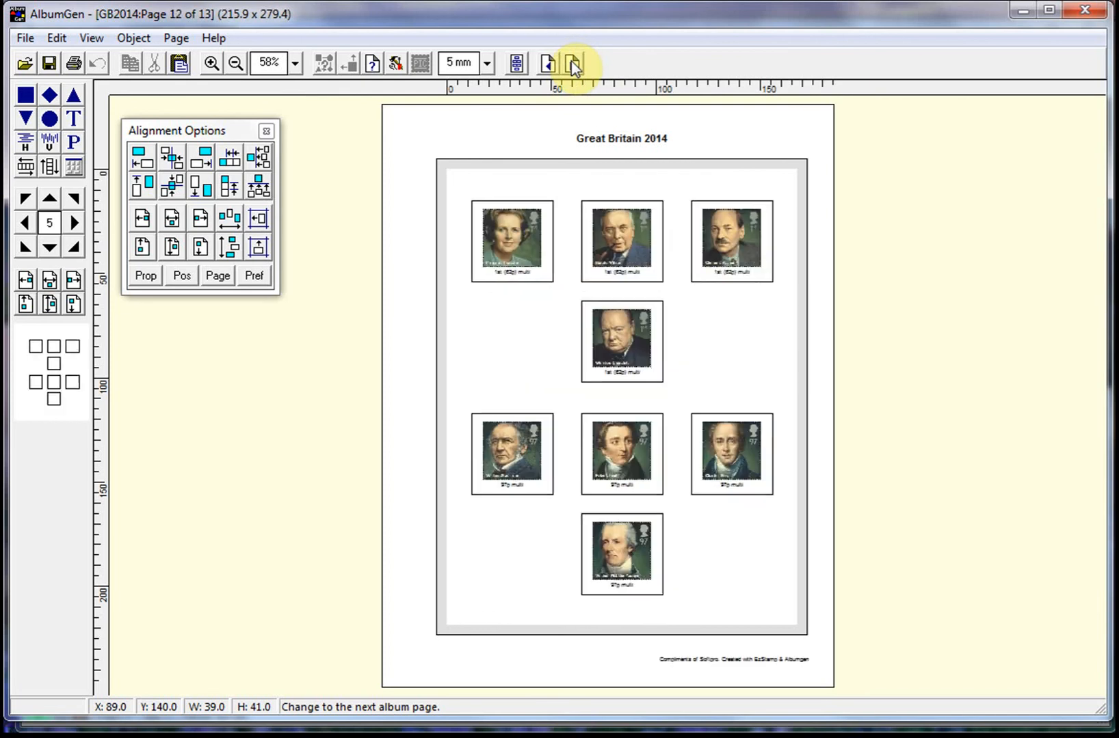
click(572, 64)
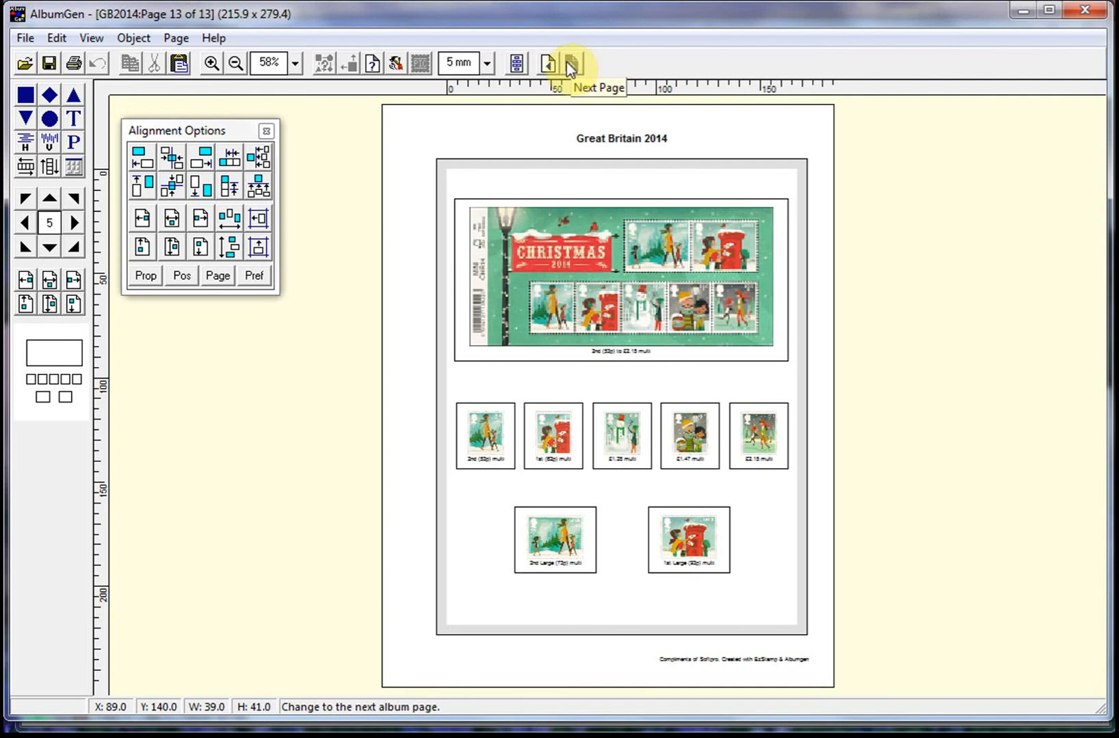
Return to page 12 and select the single Churchill stamp below the top row.
click(556, 63)
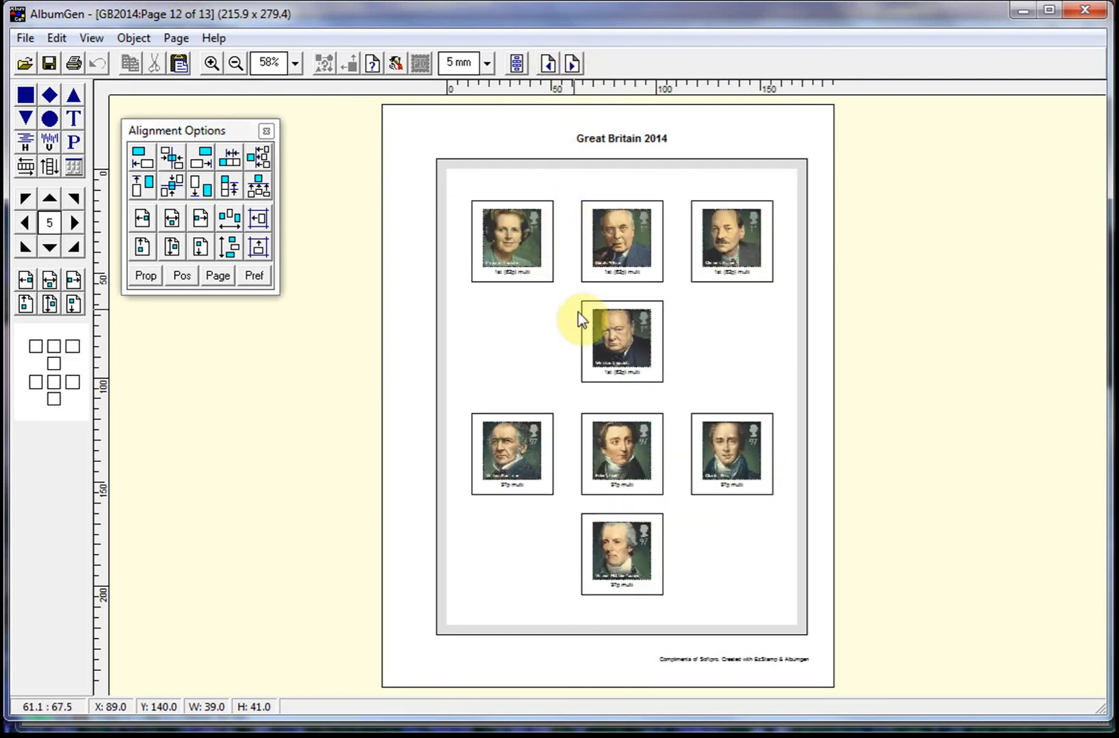
click(599, 328)
mouse_move(640, 339)
mouse_down()
mouse_move(703, 342)
mouse_move(636, 343)
mouse_up()
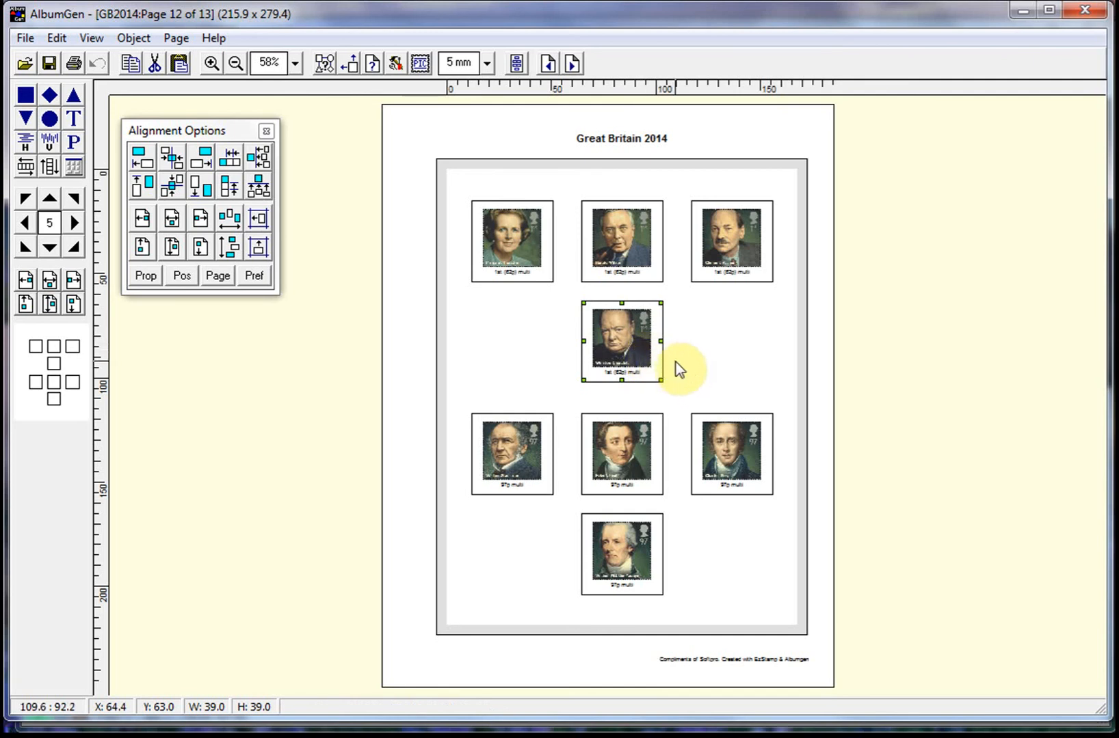